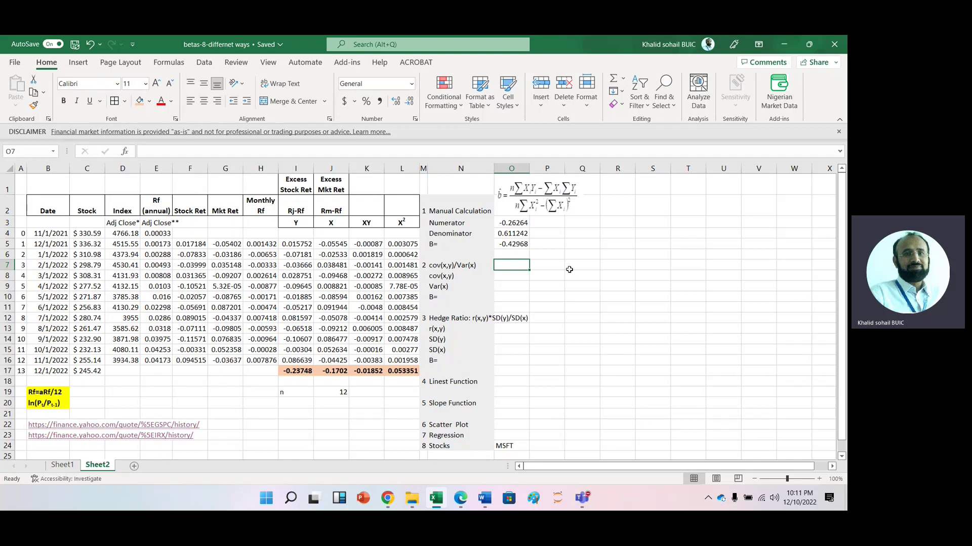
Step: Calculate the population covariance in O7 with COVARIANCE.P, using J5:J16 as the first array and I5:I16 as the second
type("=co")
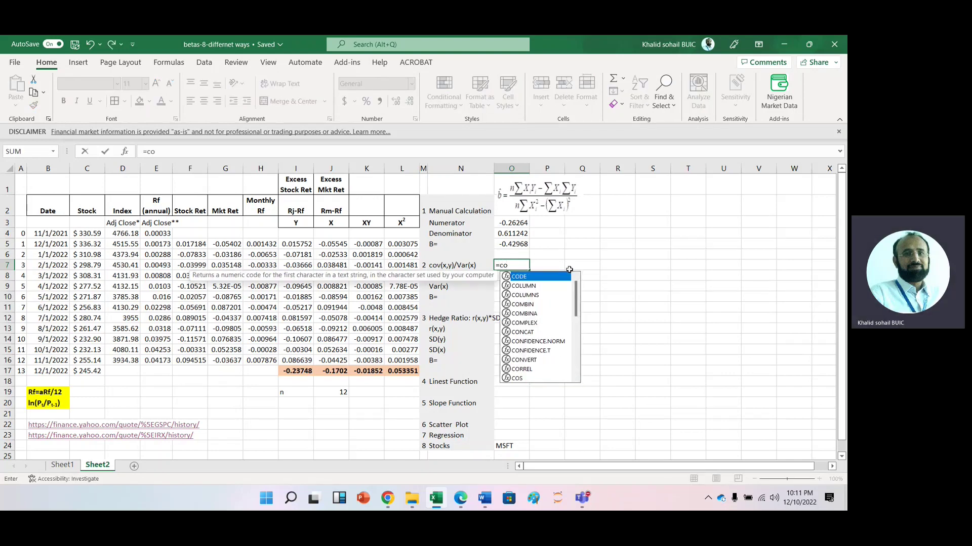
type("v")
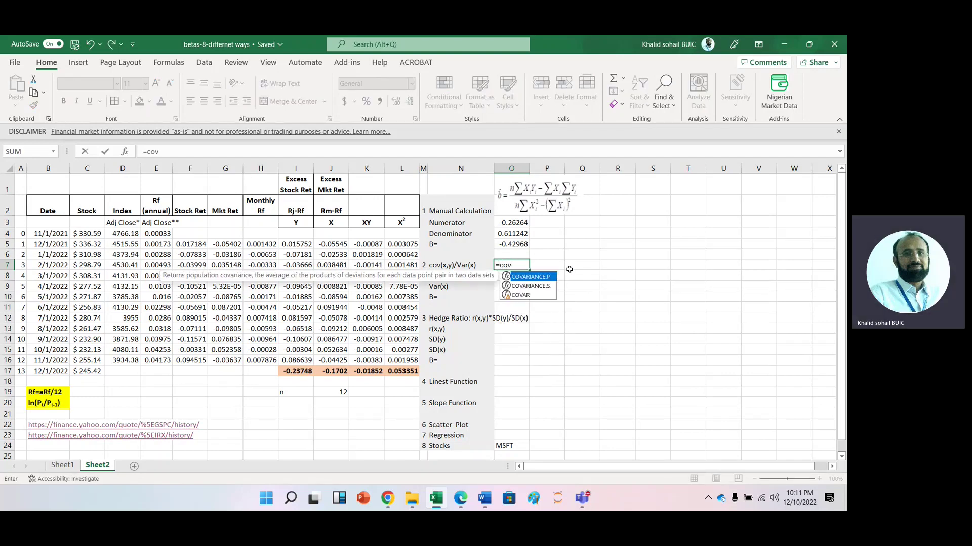
key("Tab")
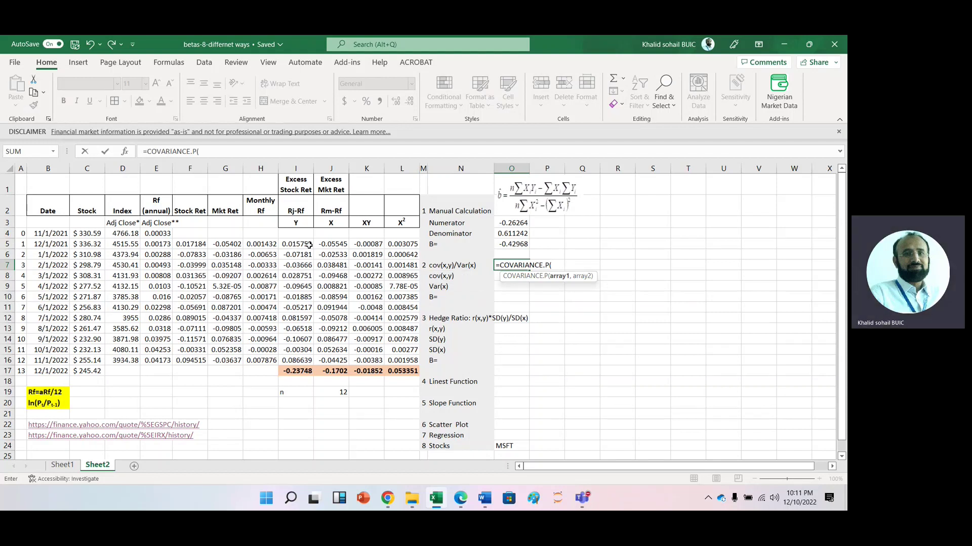
left_click(331, 245)
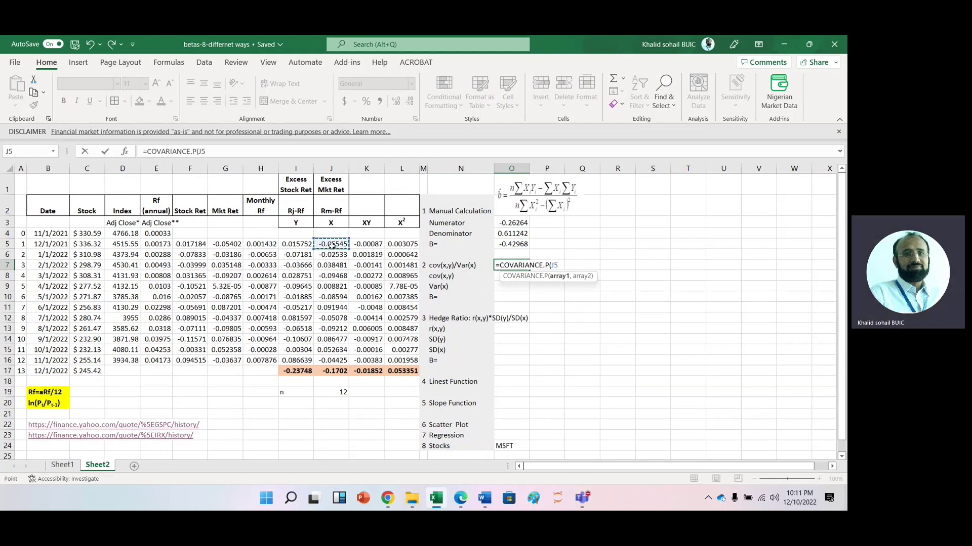
key("shift+Down")
key("shift+Down")
key("shift+Down")
key("shift+Down")
key("shift+Down")
key("shift+Down")
key("shift+Down")
key("shift+Down")
key("shift+Down")
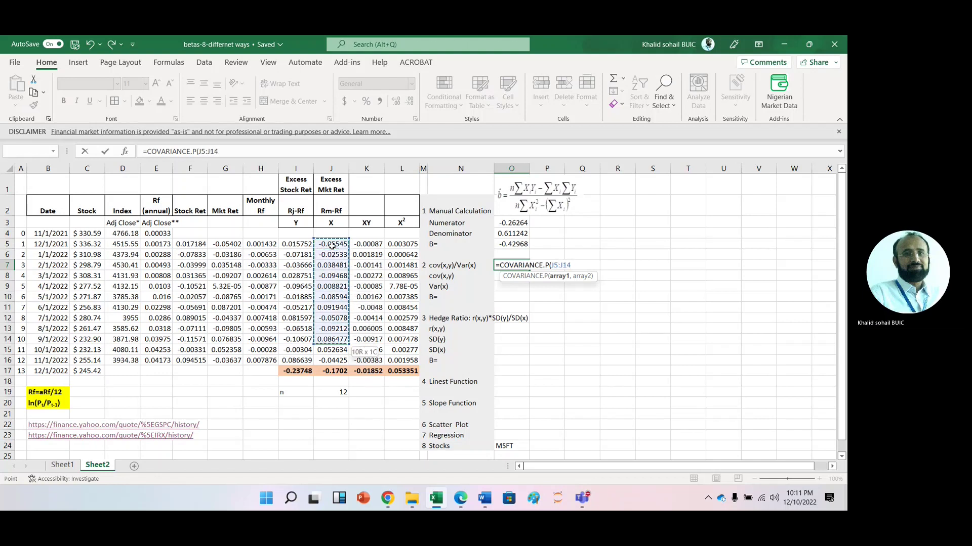
key("shift+Down")
key("shift+Down")
type(",")
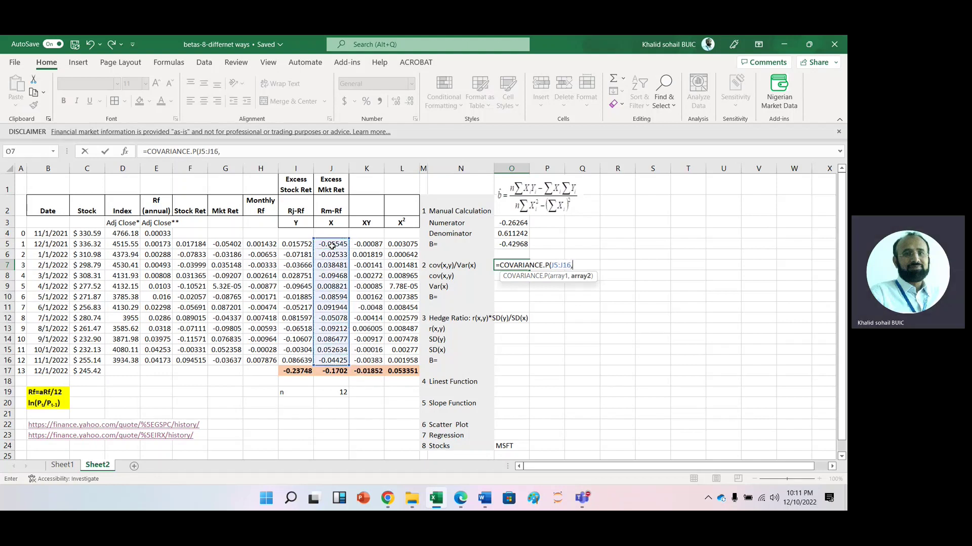
left_click(296, 244)
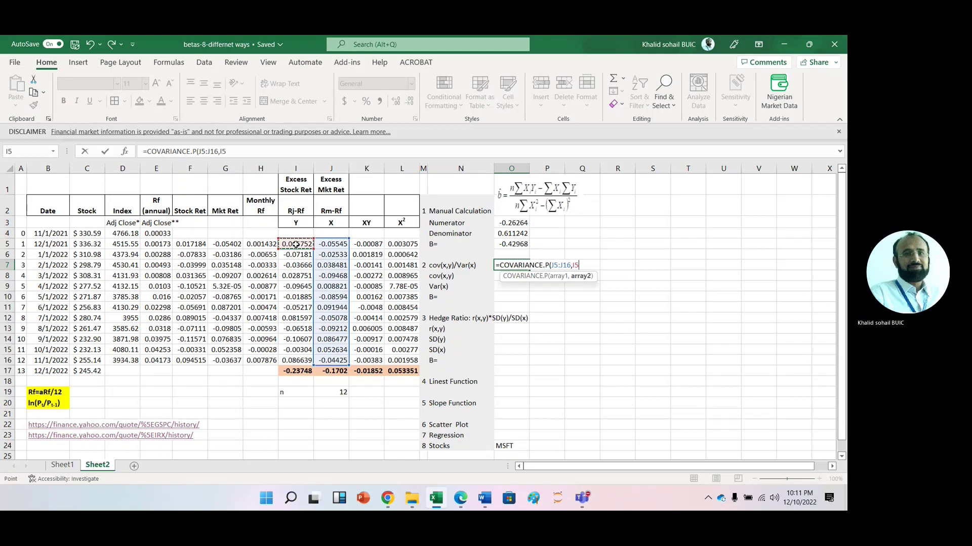
key("shift+Down")
key("shift+Down")
key("shift+Down")
key("shift+Down")
key("shift+Down")
key("shift+Down")
key("shift+Down")
key("shift+Down")
key("shift+Down")
key("shift+Down")
key("shift+Down")
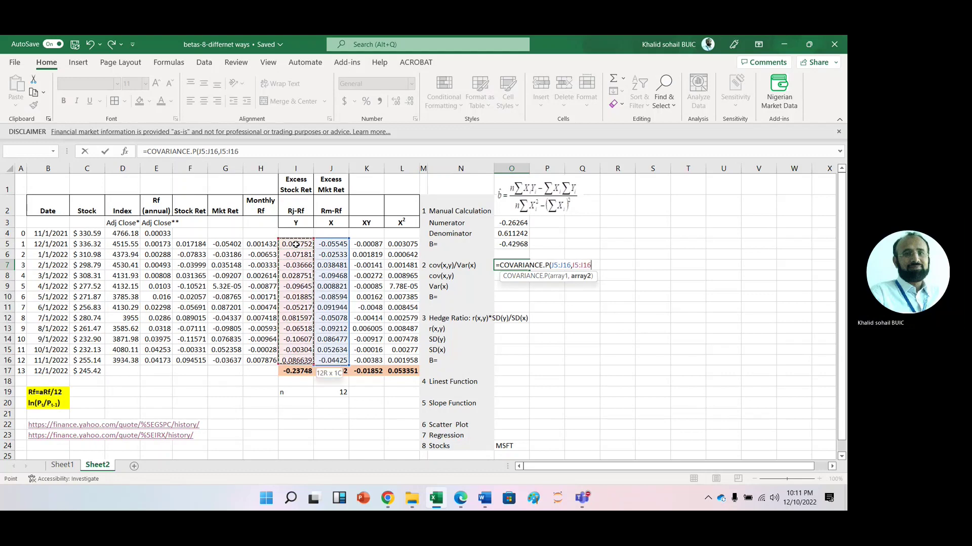
key("Tab")
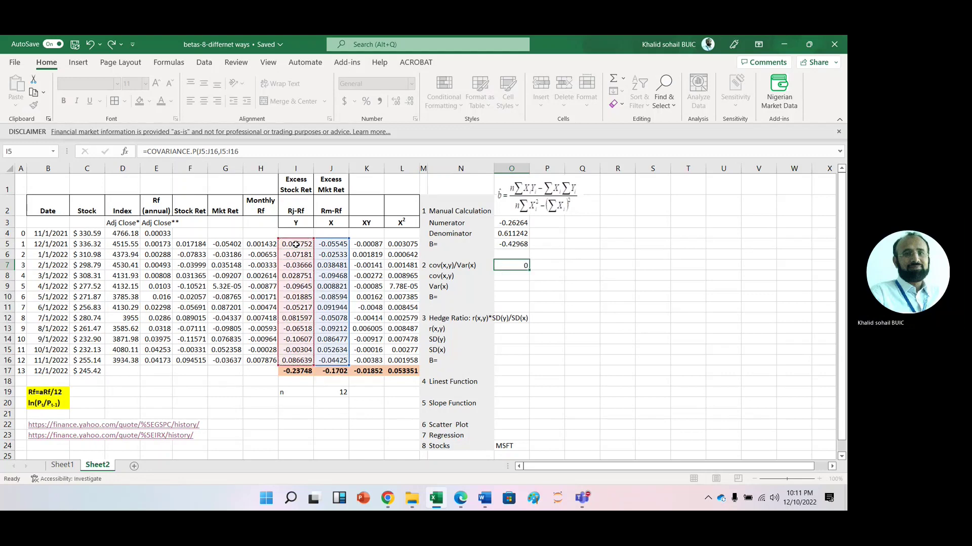
Step: Move the column totals from I17:L17 down one row to I18:L18
left_click(289, 371)
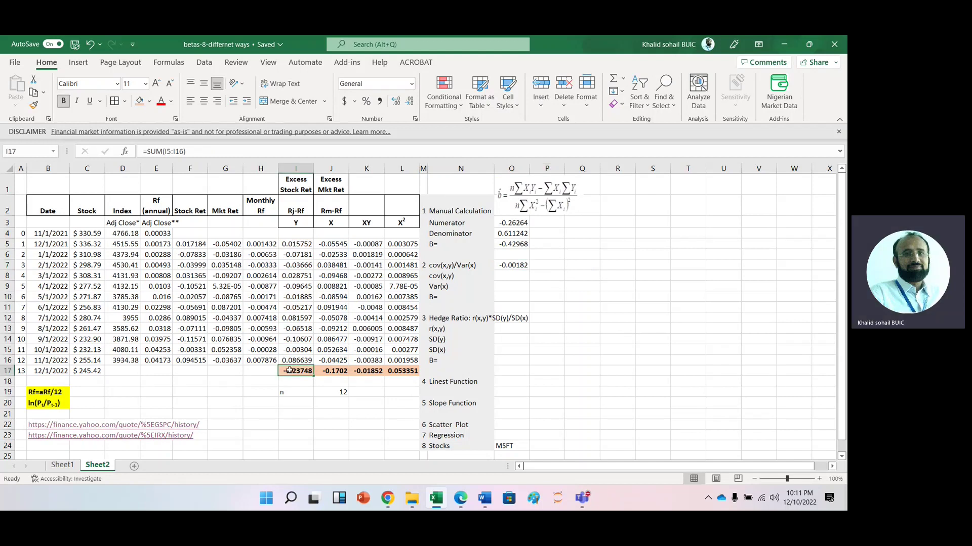
key("shift+Right")
key("shift+Right")
key("shift+Right")
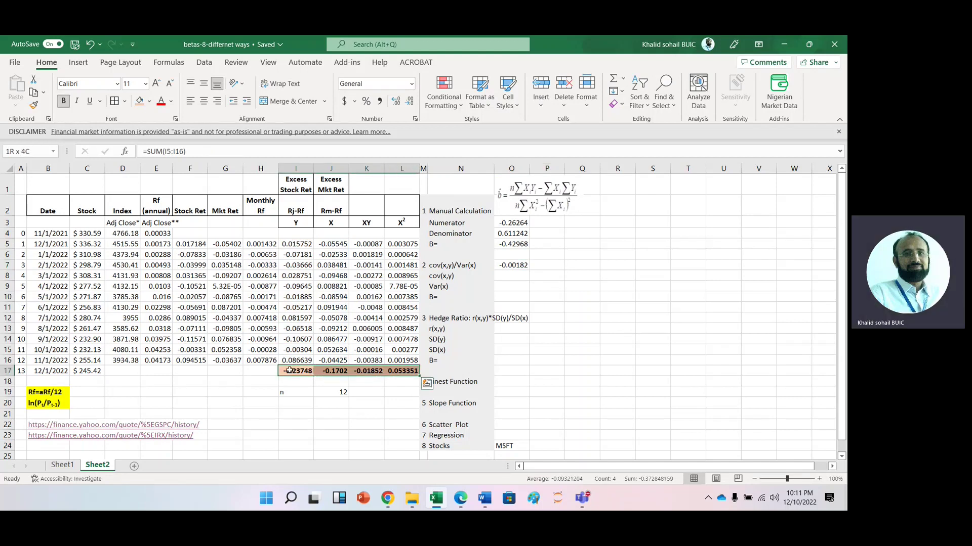
key("ctrl+x")
key("Down")
key("ctrl+v")
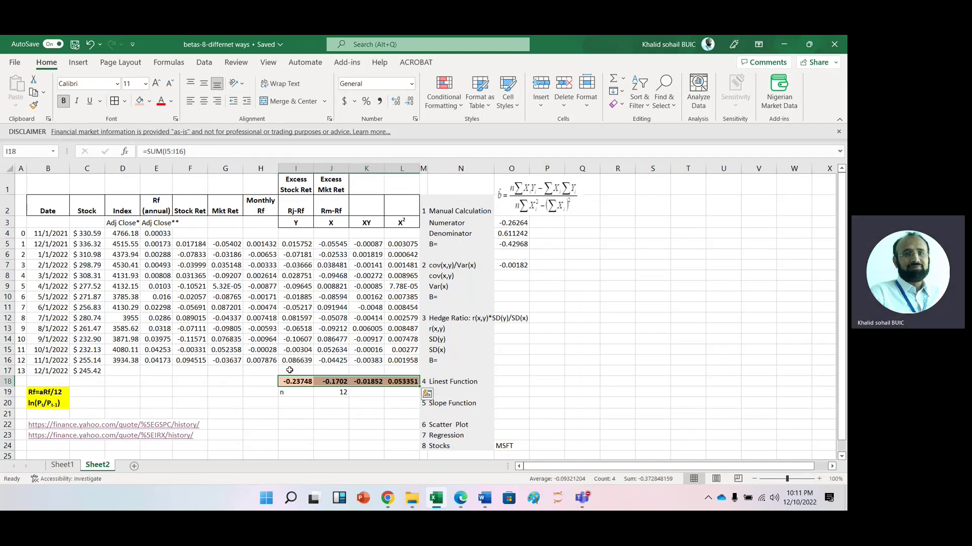
Step: Calculate the sample variance of the excess market returns J5:J16 in O8 with VAR.S
left_click(511, 277)
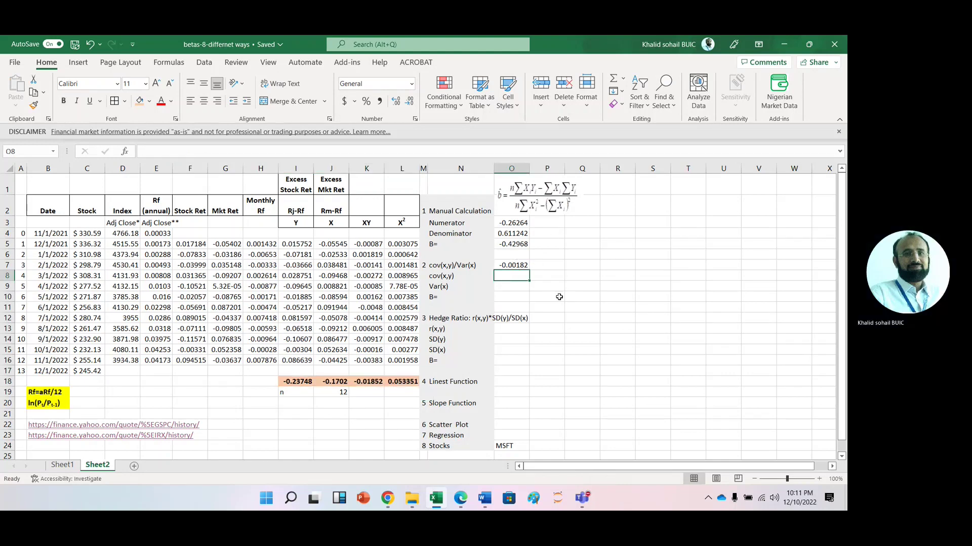
type("=var")
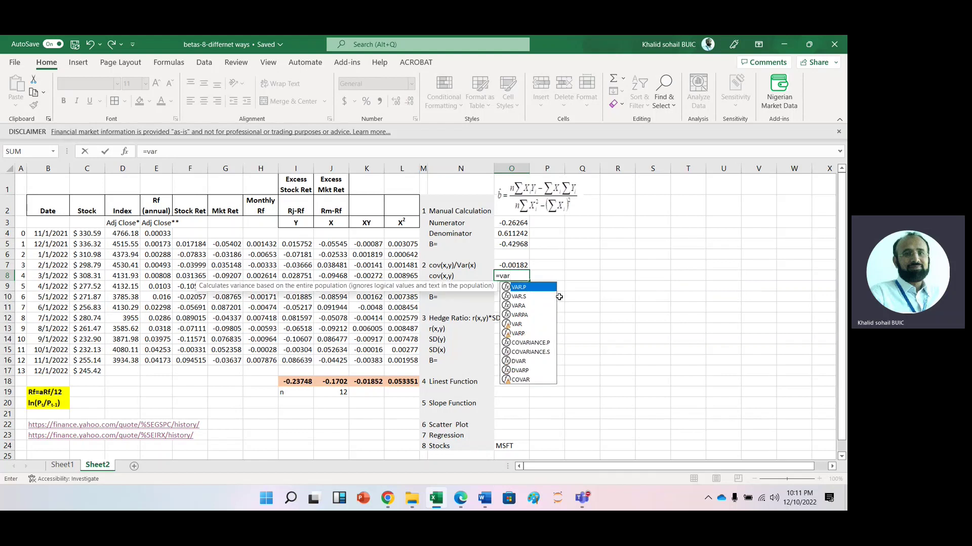
key("Down")
key("Tab")
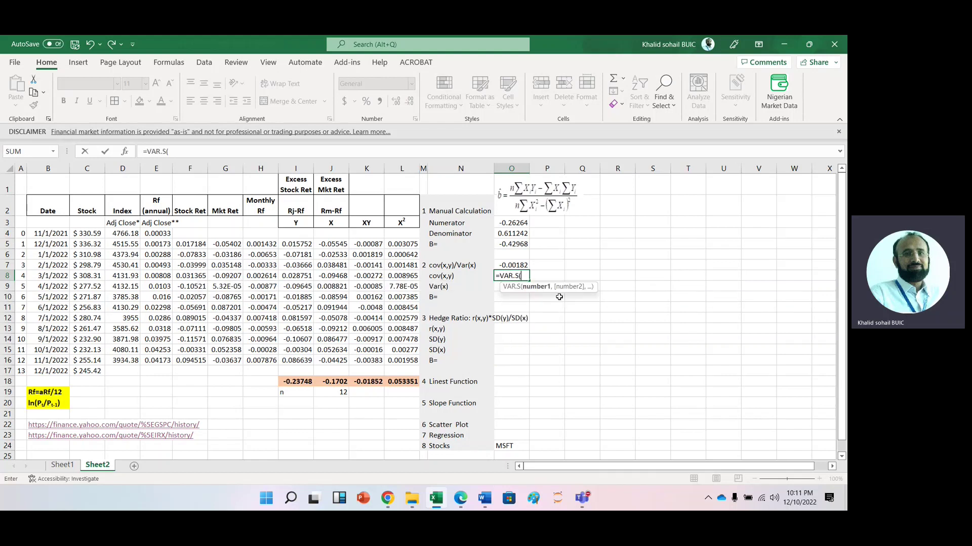
left_click(334, 245)
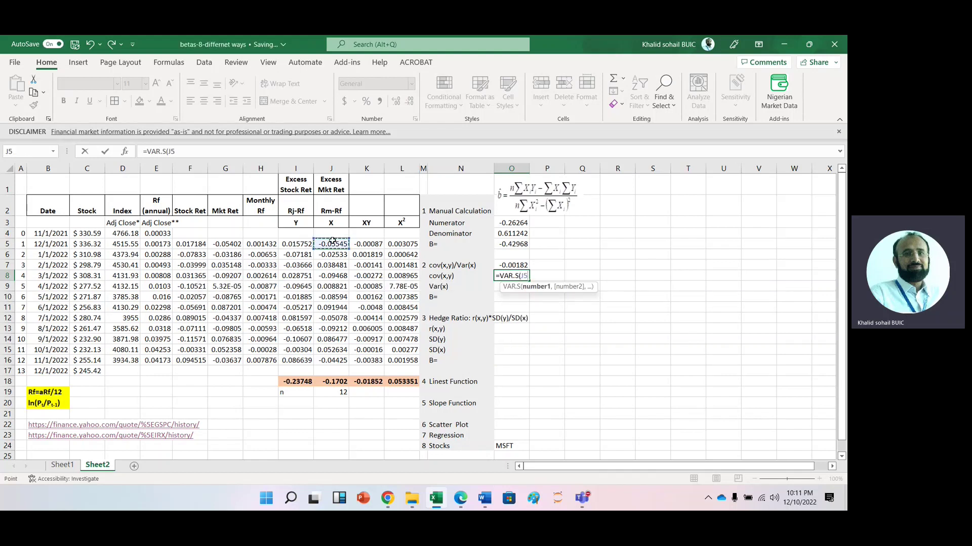
left_click_drag(335, 245, 331, 360)
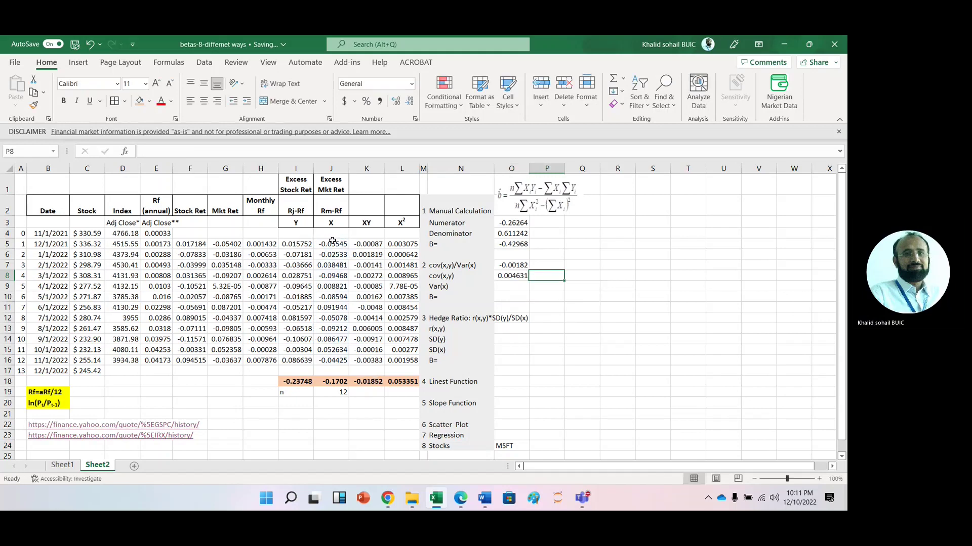
key("Tab")
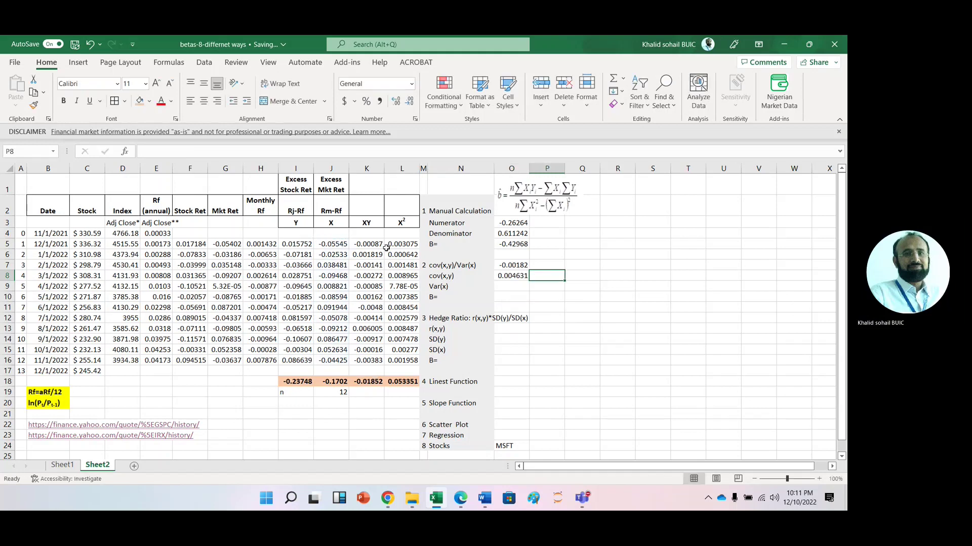
Step: Calculate beta in O9 by dividing the covariance in O7 by the variance in O8
left_click(511, 285)
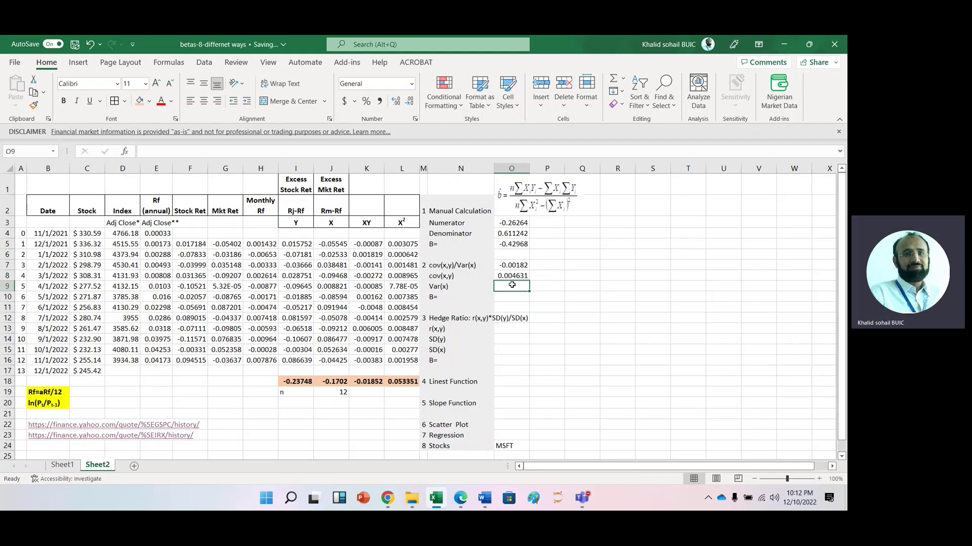
type("=")
key("Up")
key("Up")
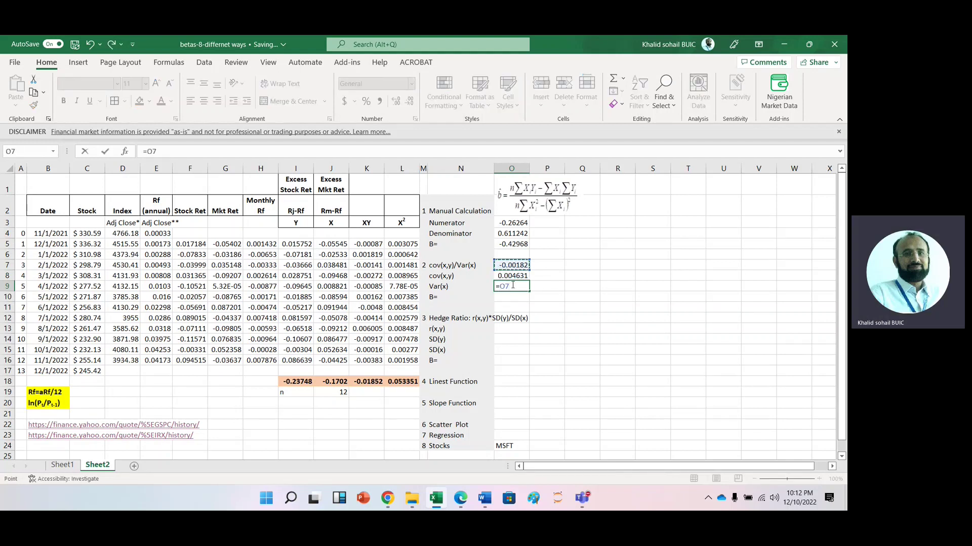
type("/")
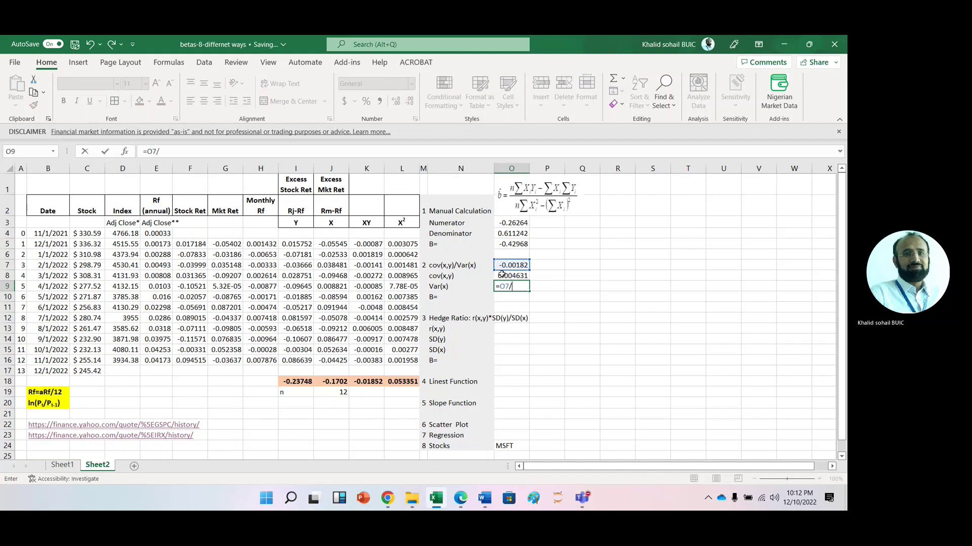
left_click(502, 275)
key("Return")
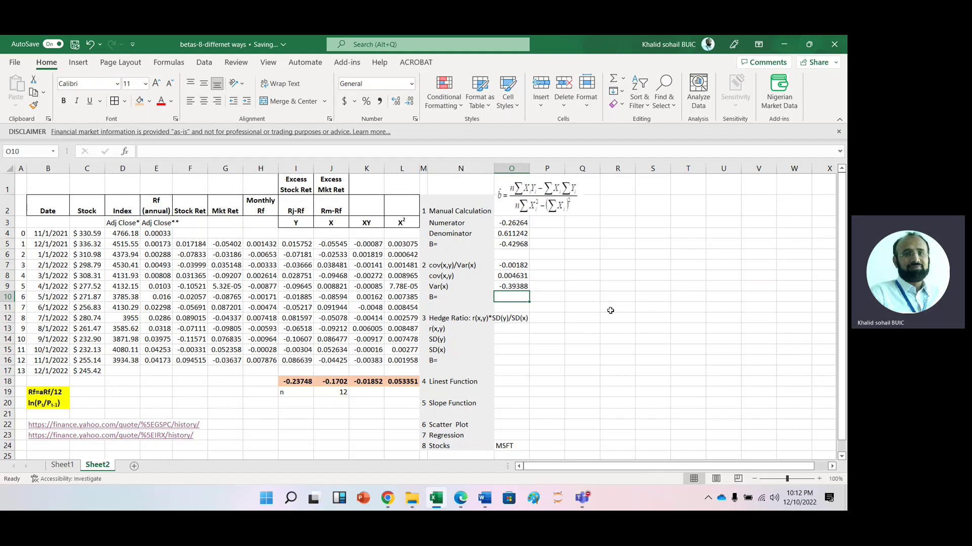
Step: Check the covariance and variance formulas and move the results in O7:O9 down one row to O8:O10, beside their matching labels
left_click(514, 264)
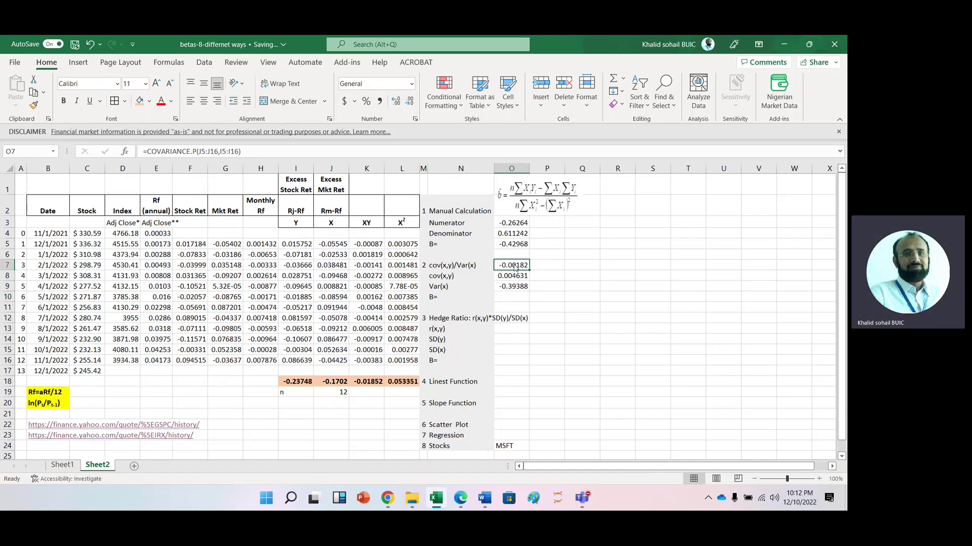
double_click(513, 264)
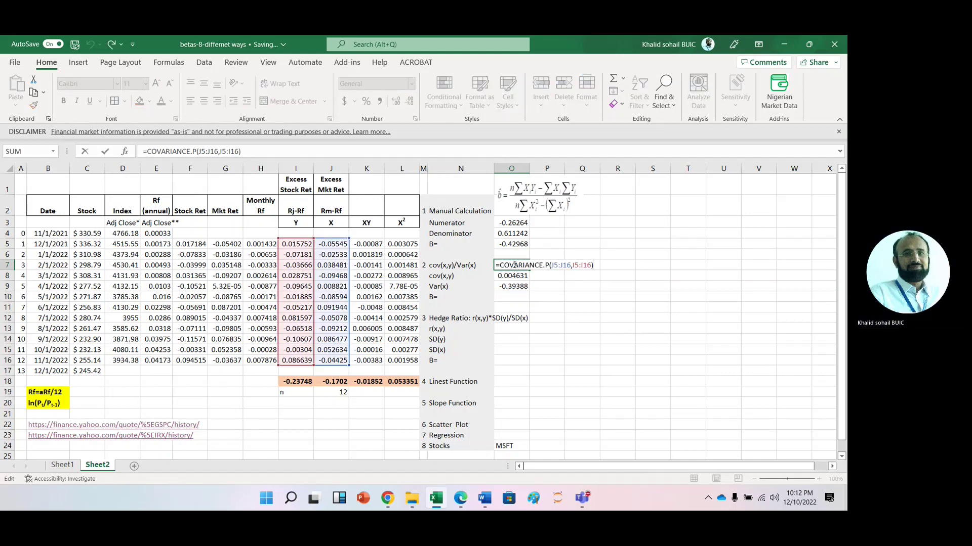
key("Return")
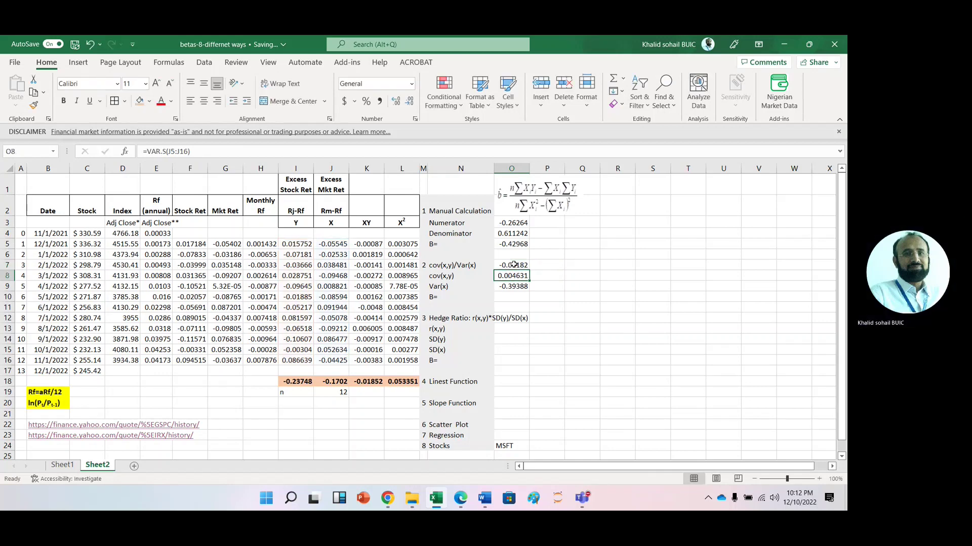
key("F2")
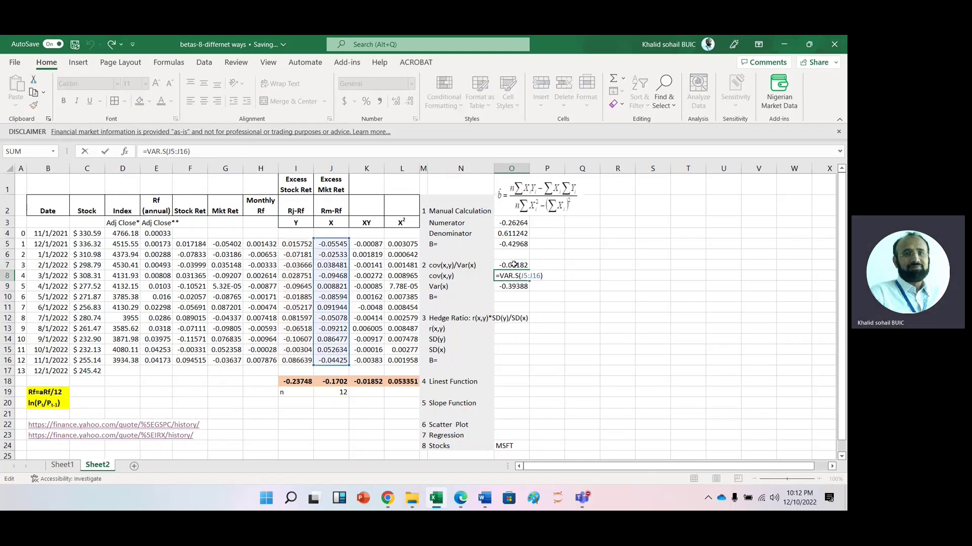
key("Return")
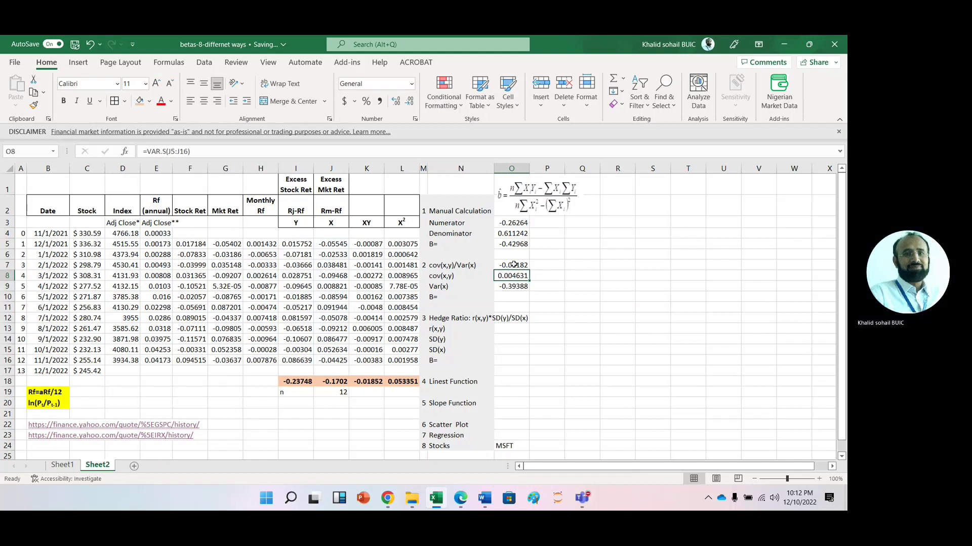
left_click_drag(512, 286, 514, 264)
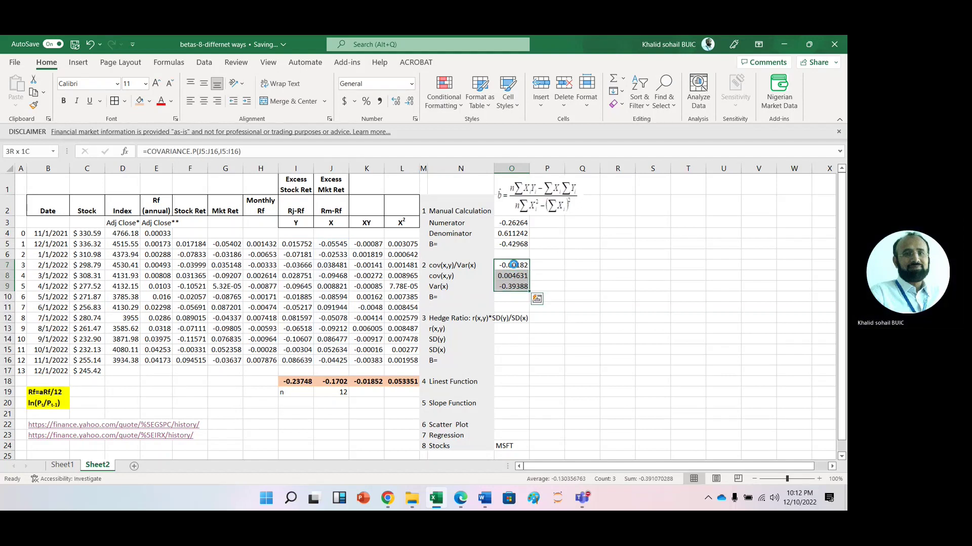
key("ctrl+c")
key("Up")
key("ctrl+v")
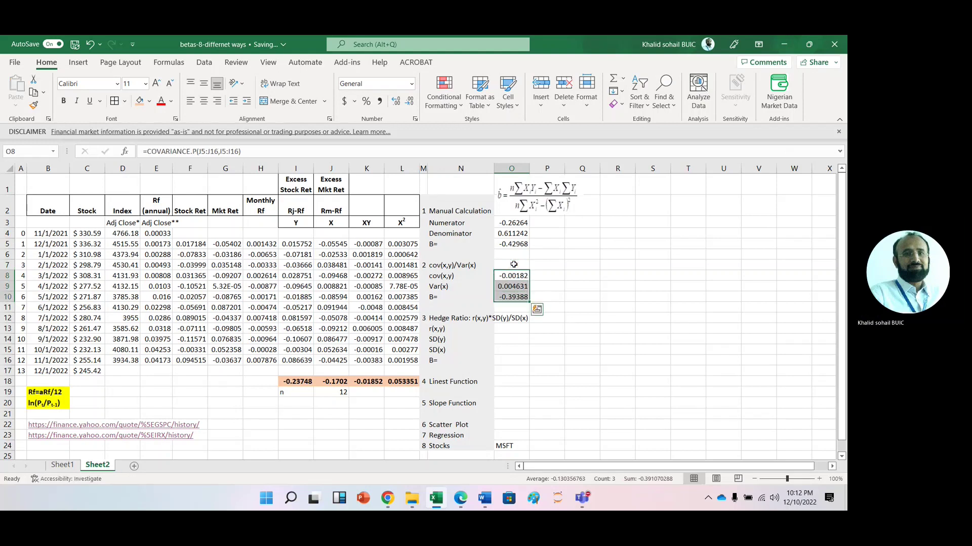
left_click(577, 246)
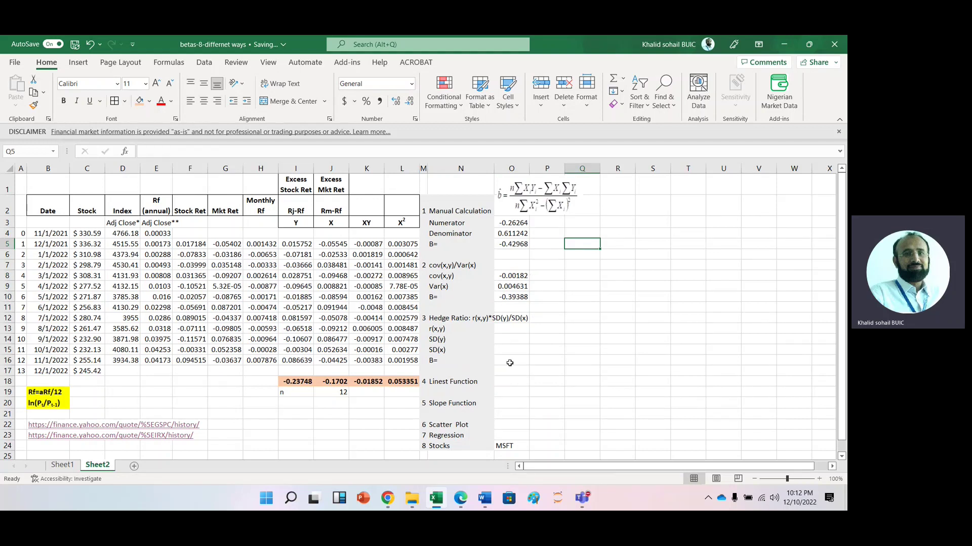
Step: Calculate beta in O20 with SLOPE, using excess stock returns I5:I16 as known y's and excess market returns J5:J16 as known x's
left_click(513, 404)
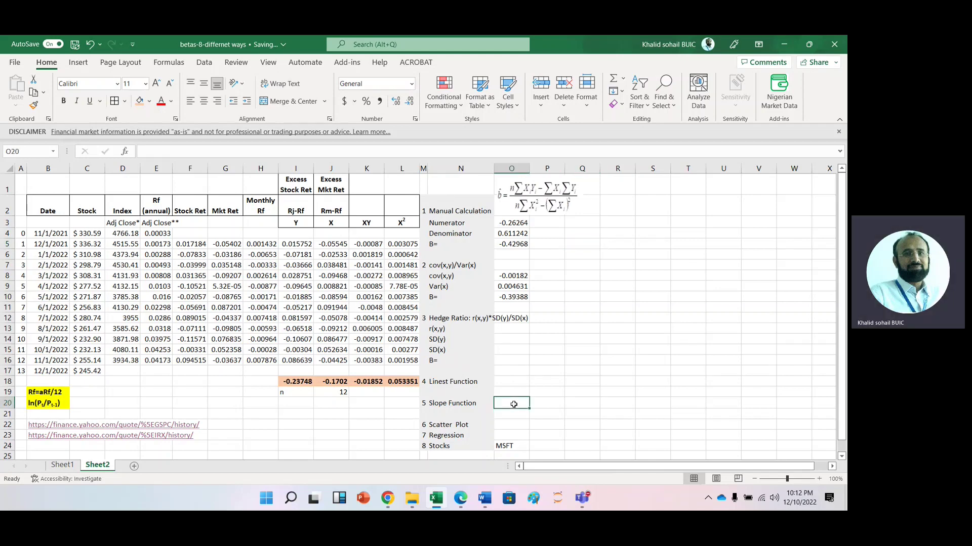
type("=slo")
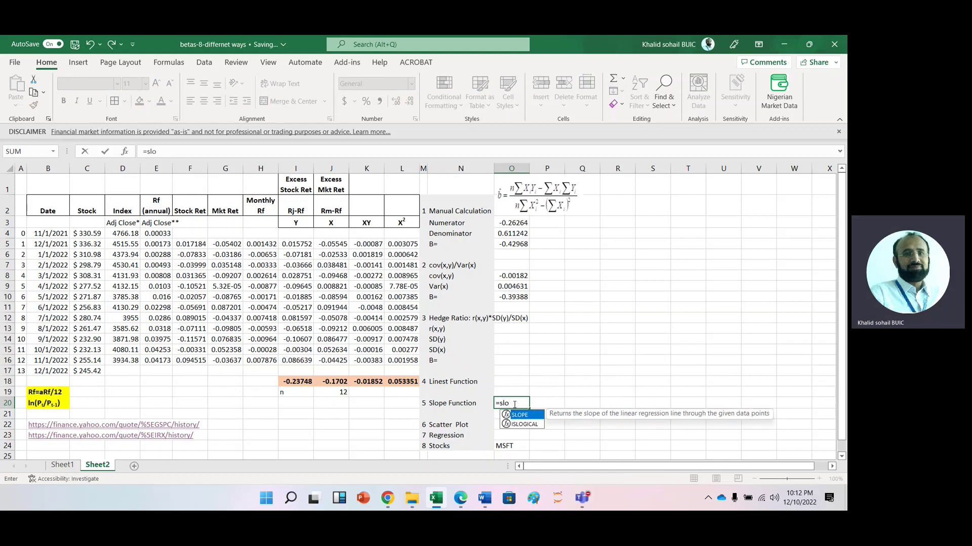
key("Tab")
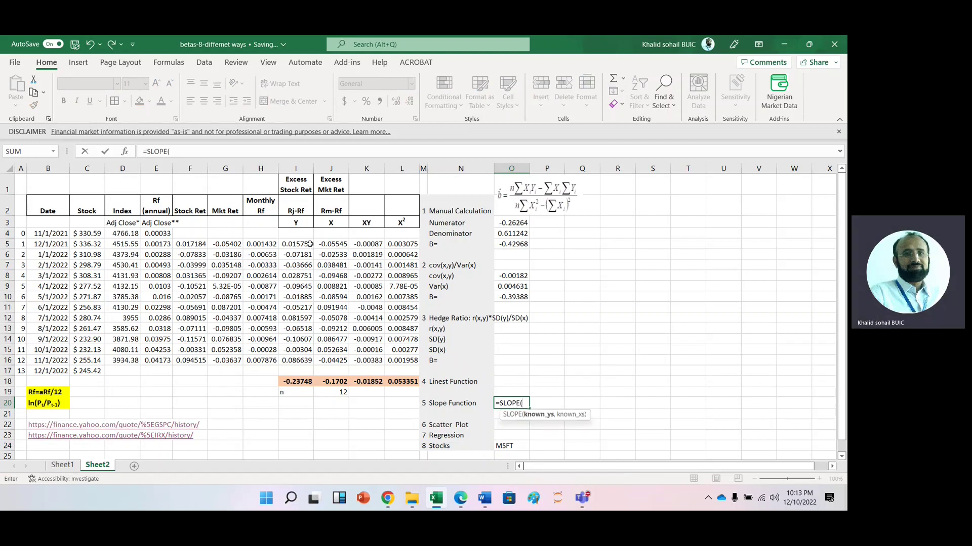
left_click(292, 245)
left_click_drag(292, 245, 298, 360)
type(",")
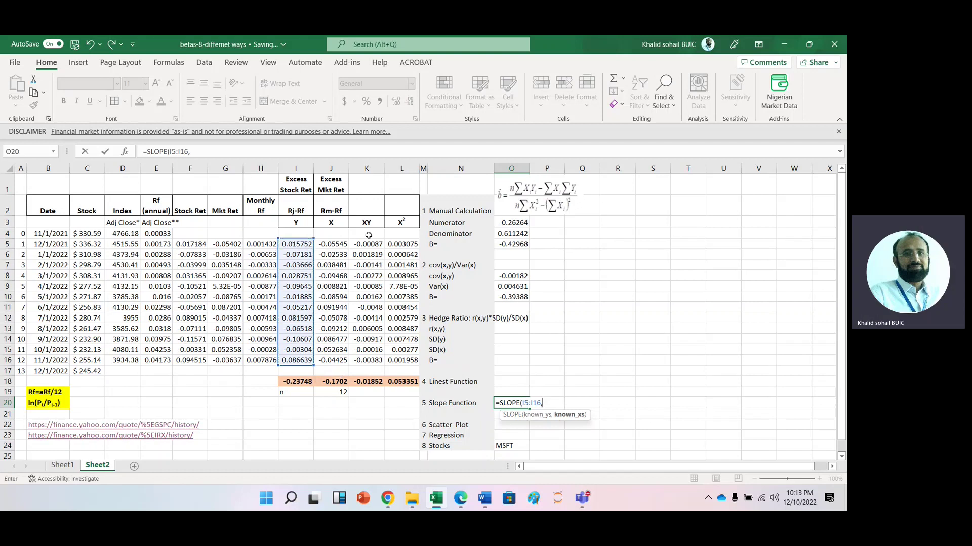
left_click(336, 244)
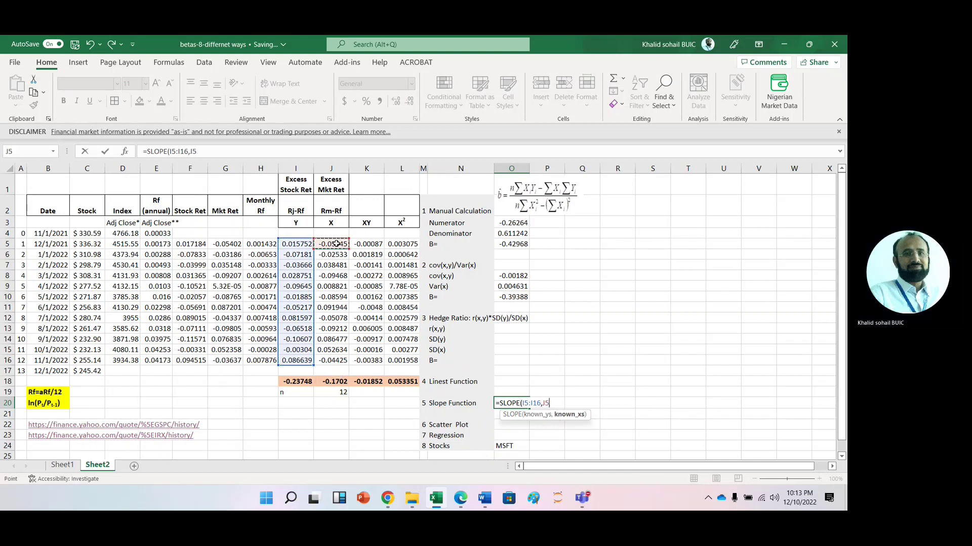
key("ctrl+shift+Down")
key("Tab")
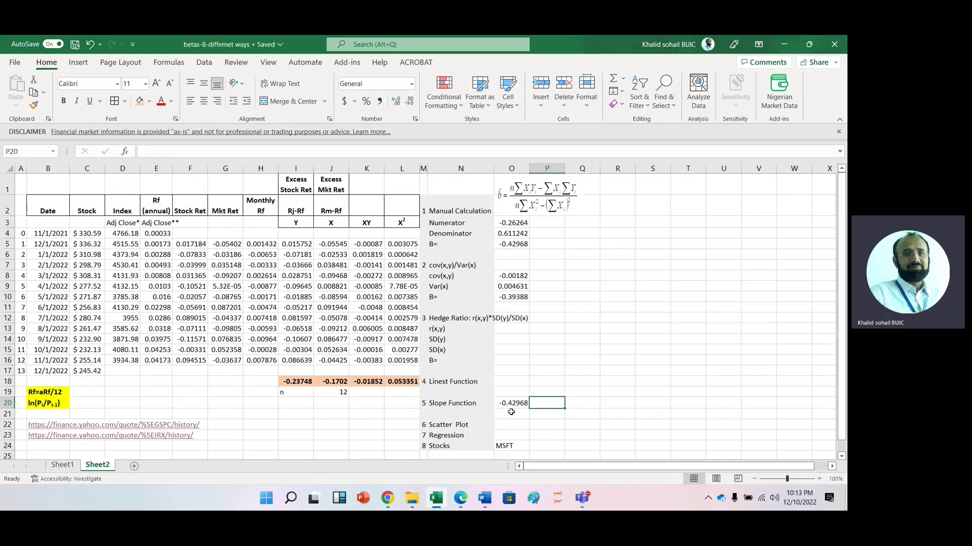
Step: Check the covariance formula in O8 and replace the variance formula in O9 with the population variance VAR.P of J5:J16
left_click(516, 277)
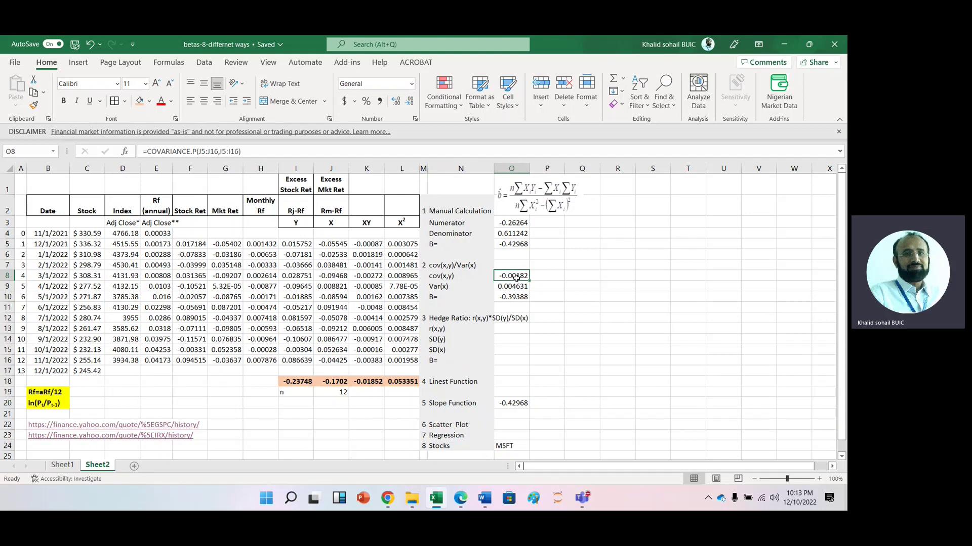
double_click(516, 277)
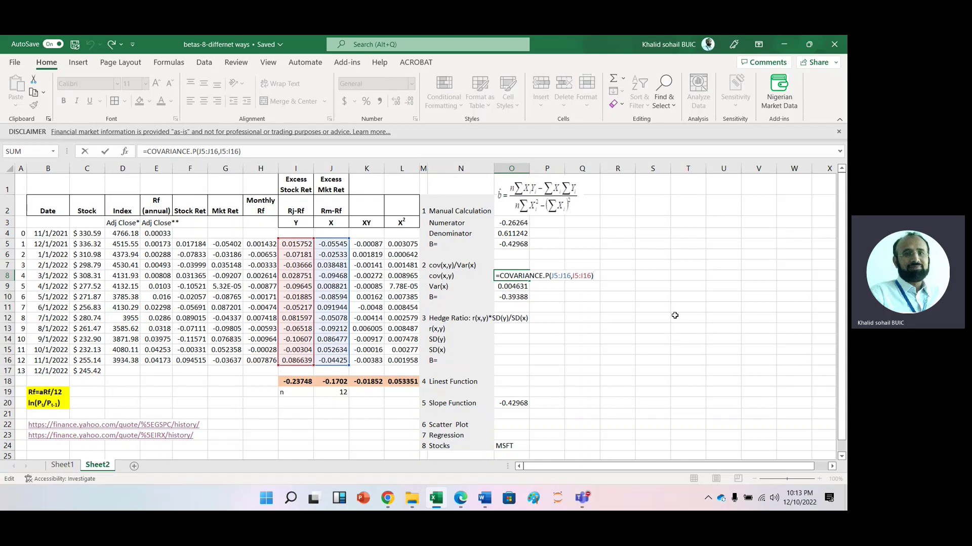
key("Return")
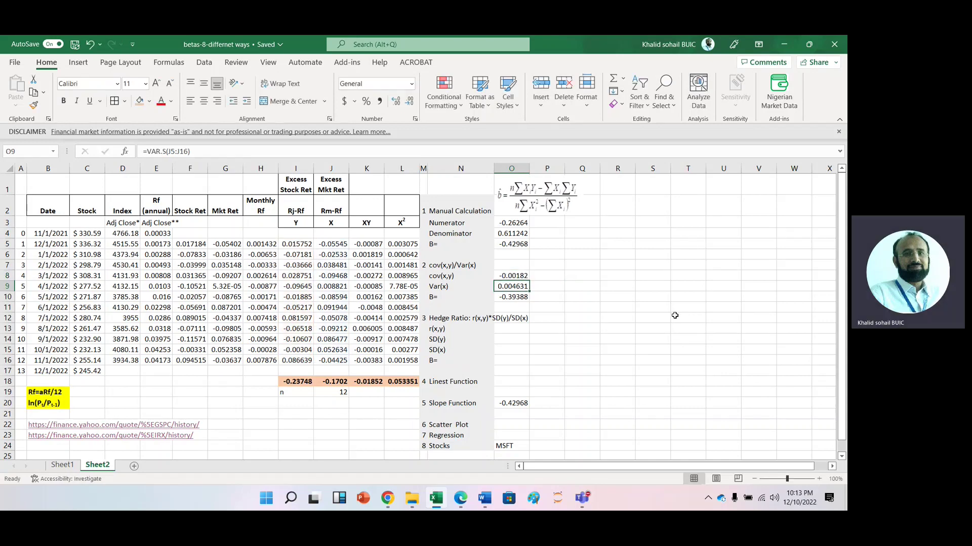
key("F2")
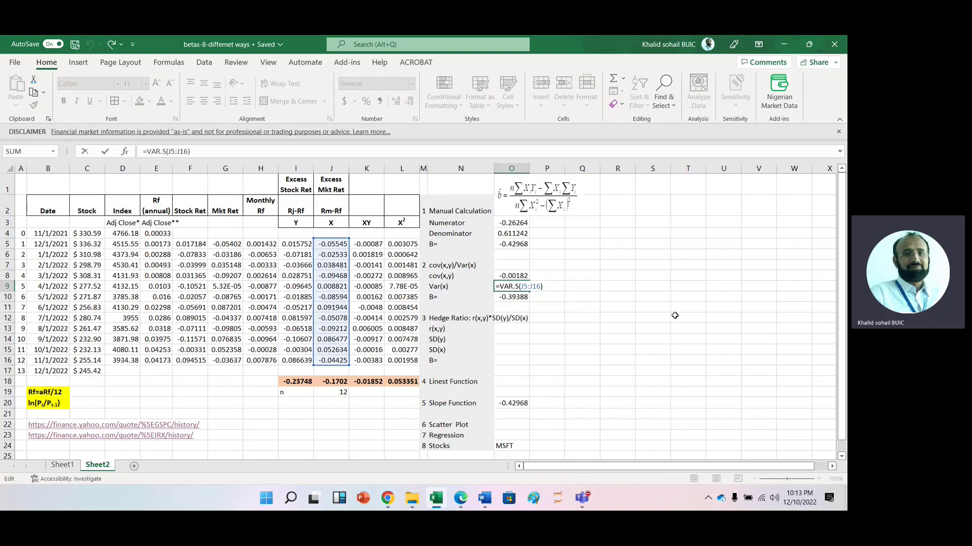
key("BackSpace")
key("BackSpace")
key("BackSpace")
key("BackSpace")
key("BackSpace")
key("BackSpace")
key("BackSpace")
key("BackSpace")
key("BackSpace")
key("BackSpace")
key("BackSpace")
key("BackSpace")
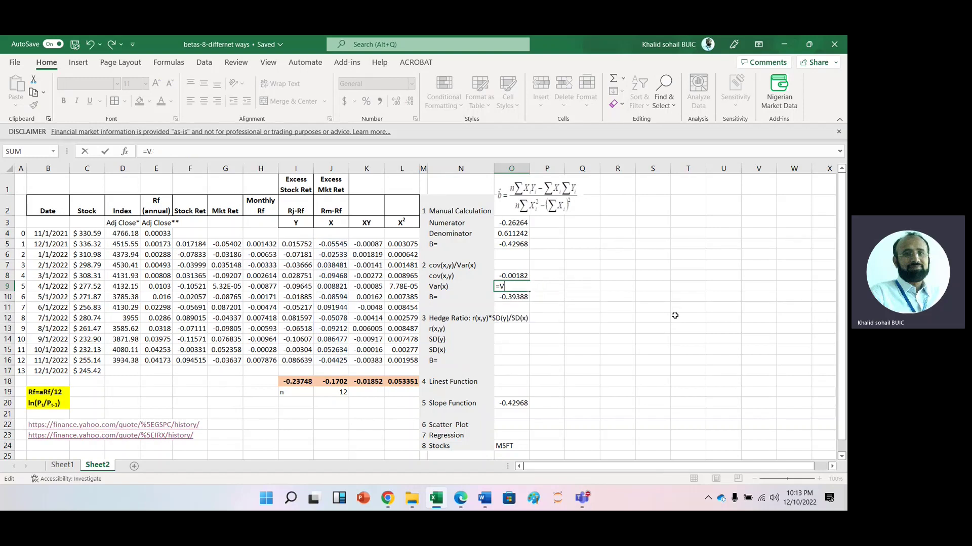
key("BackSpace")
type("var")
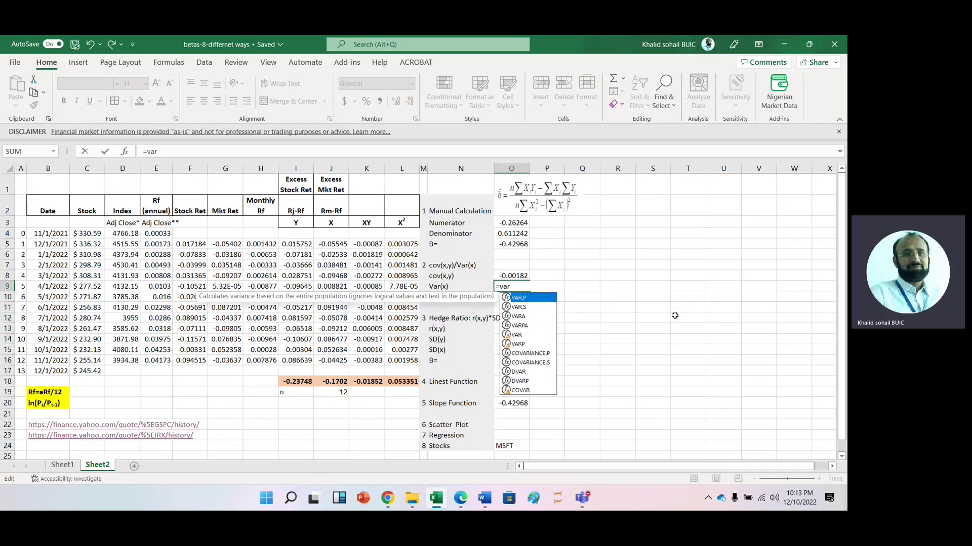
key("Tab")
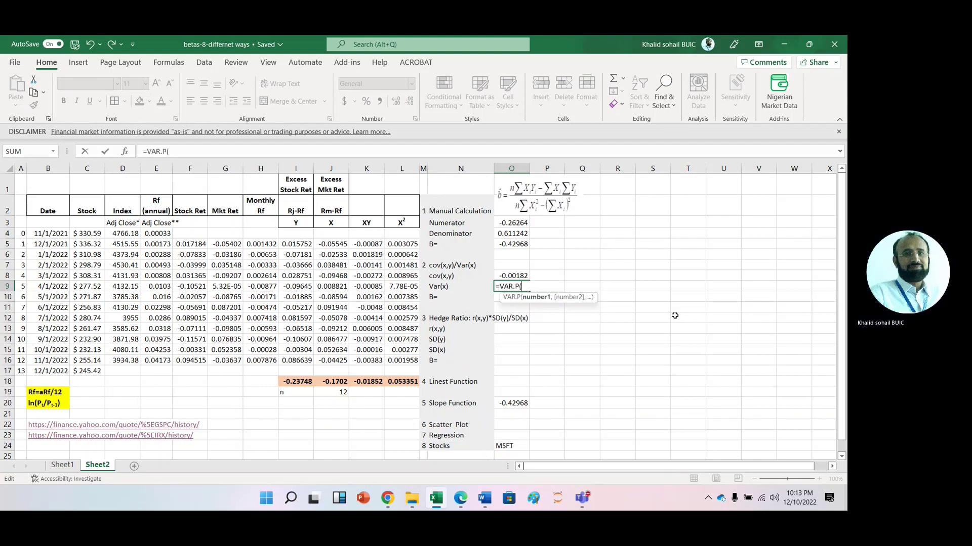
left_click(334, 244)
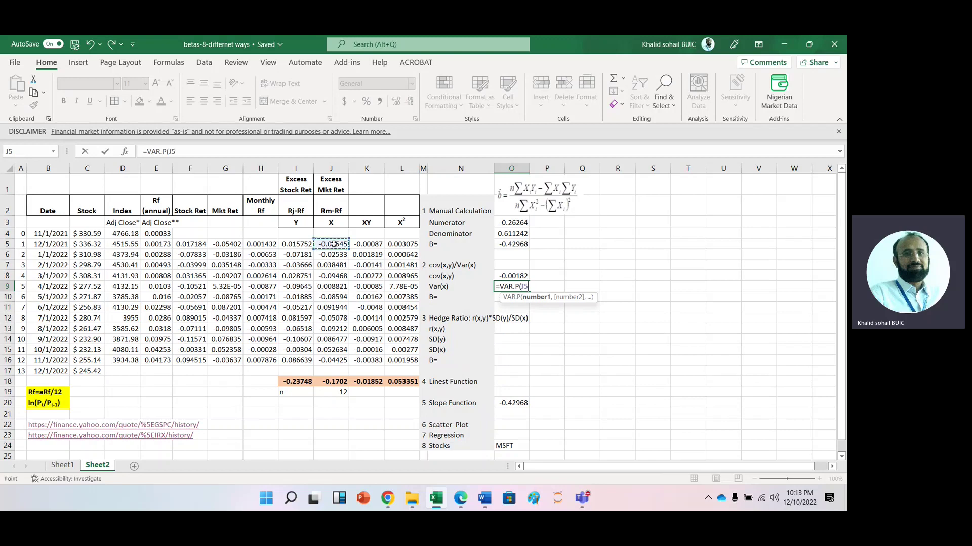
key("ctrl+shift+Down")
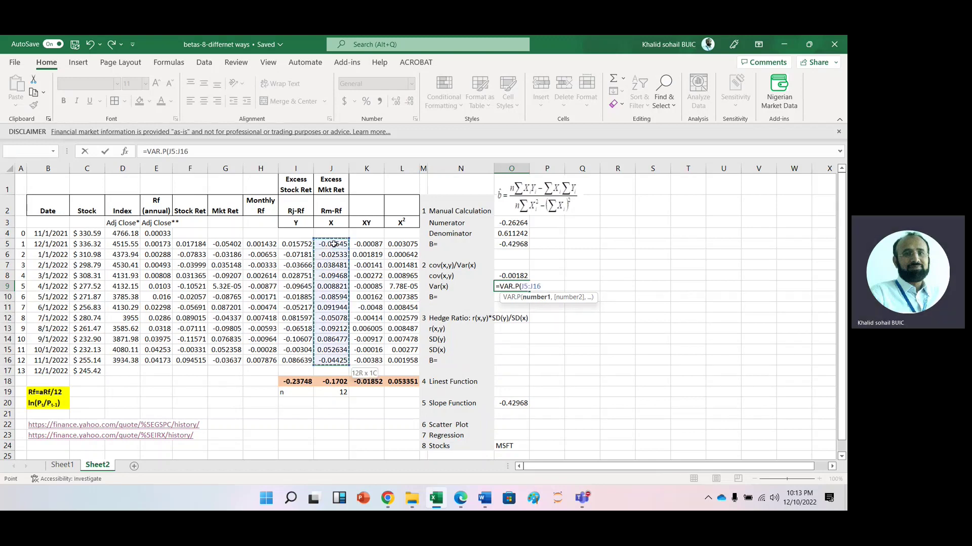
key("Tab")
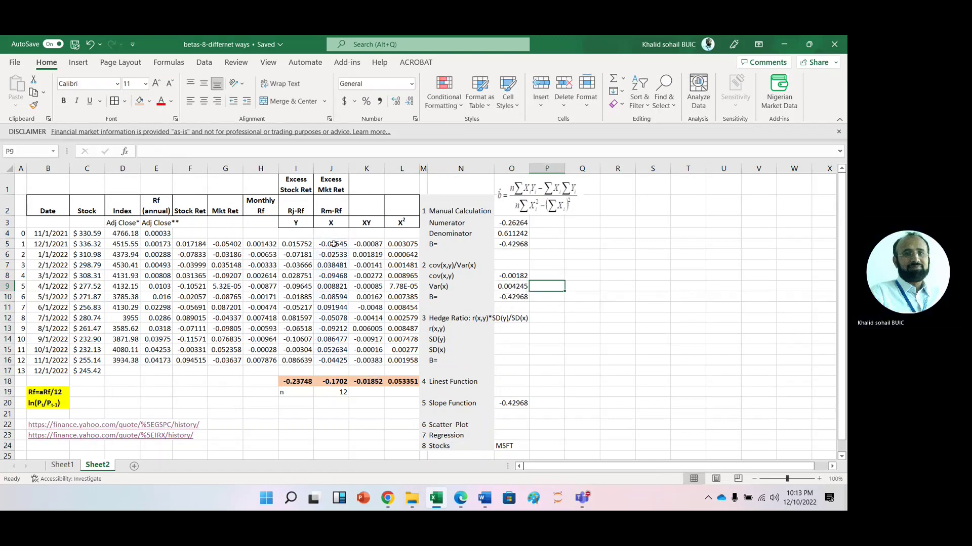
left_click(515, 299)
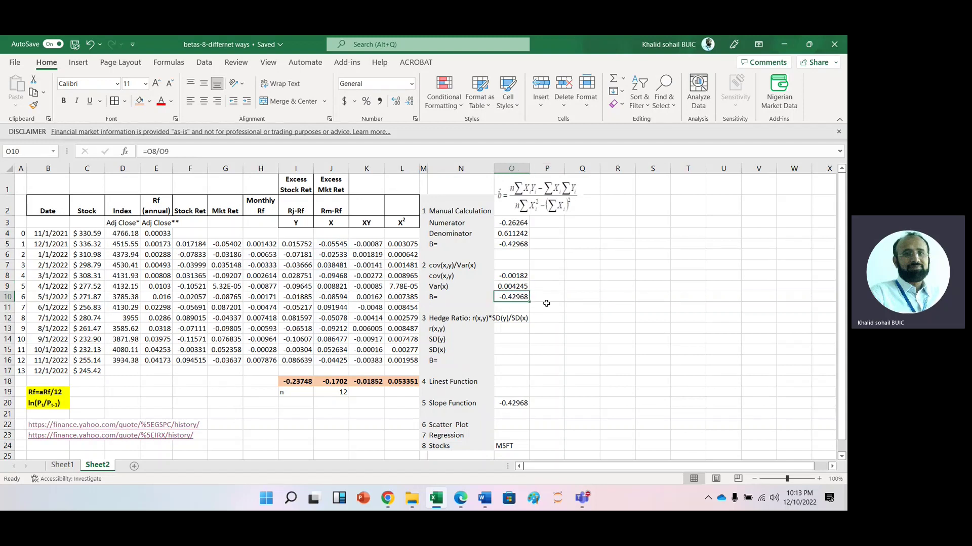
Step: Calculate the correlation r(x,y) in O13 with CORREL, using excess market returns J5:J16 and excess stock returns I5:I16
left_click(503, 333)
type("=cor")
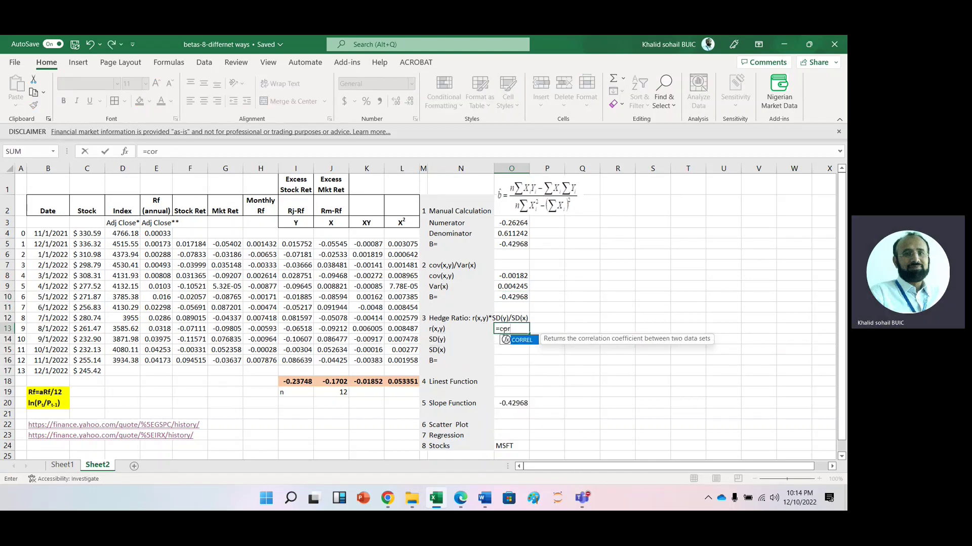
key("Tab")
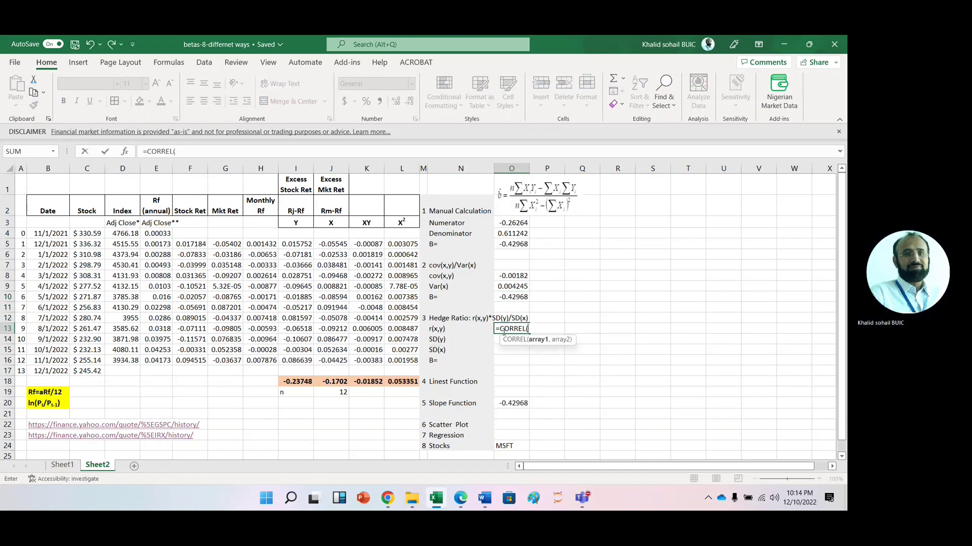
left_click(331, 244)
key("shift+Down")
key("shift+Down")
key("shift+Down")
key("shift+Down")
key("shift+Down")
key("shift+Down")
key("shift+Down")
key("shift+Down")
key("shift+Down")
key("shift+Down")
key("shift+Down")
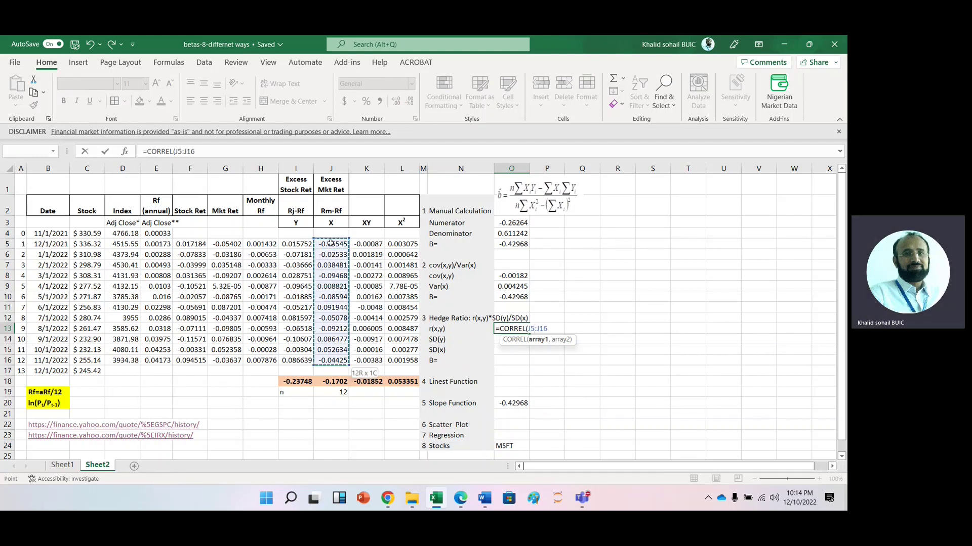
type(",")
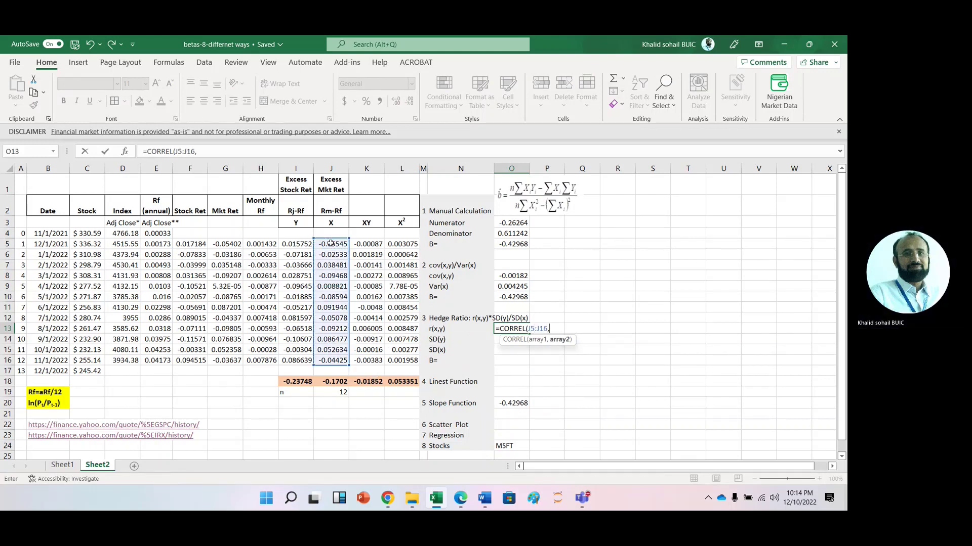
left_click(292, 244)
key("shift+Down")
key("shift+Down")
key("shift+Down")
key("shift+Down")
key("shift+Down")
key("shift+Down")
key("shift+Down")
key("shift+Down")
key("shift+Down")
key("shift+Down")
key("shift+Down")
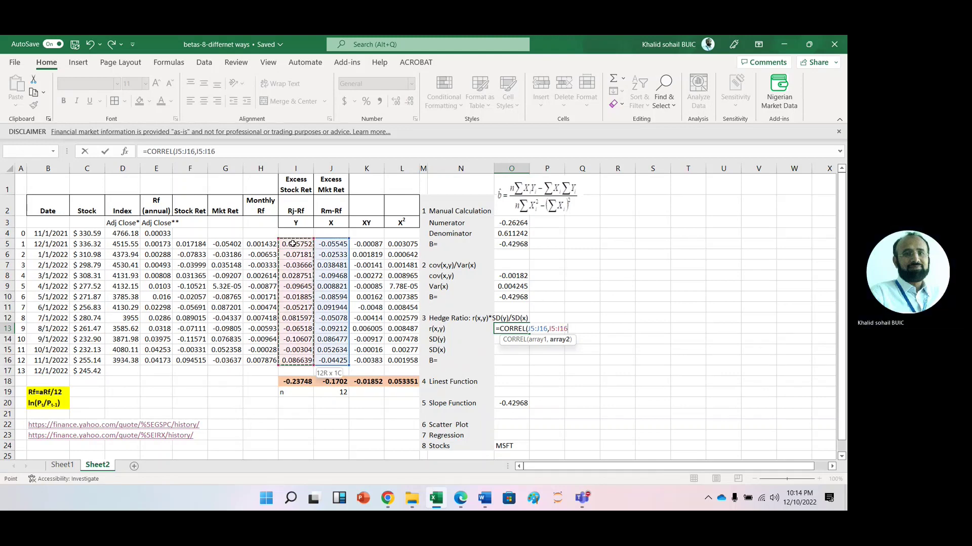
key("Tab")
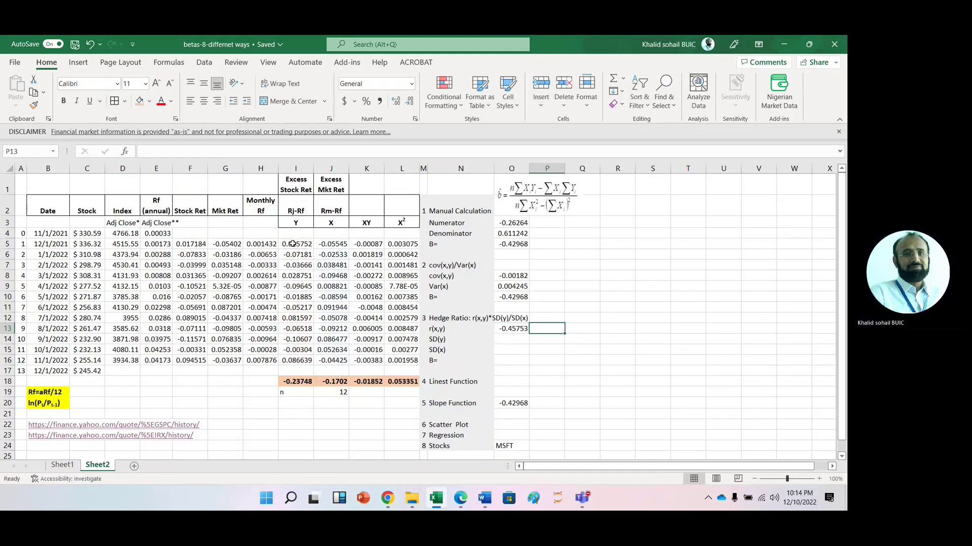
Step: Calculate SD(y) in O14 as the population standard deviation of the excess stock returns I5:I16 with STDEV.P
left_click(513, 338)
type("=st")
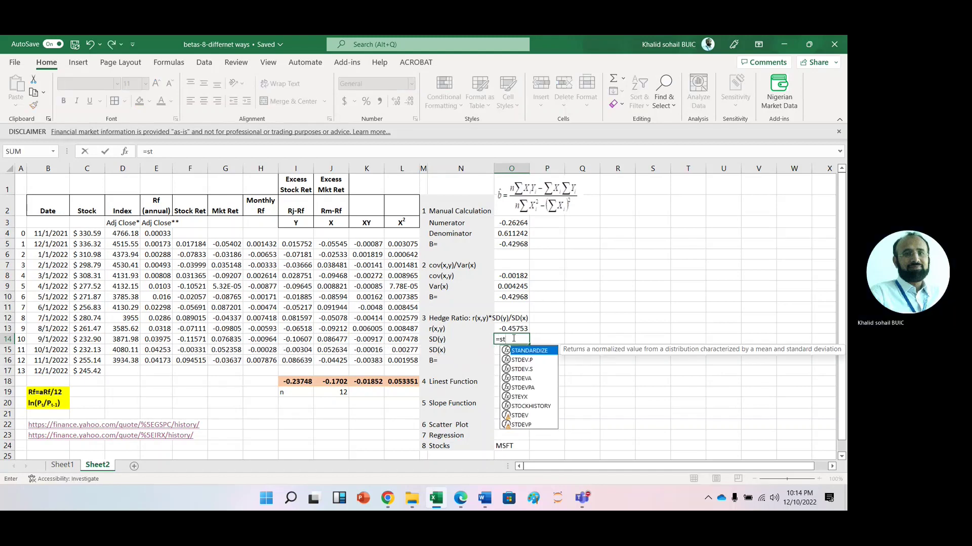
key("Down")
key("Tab")
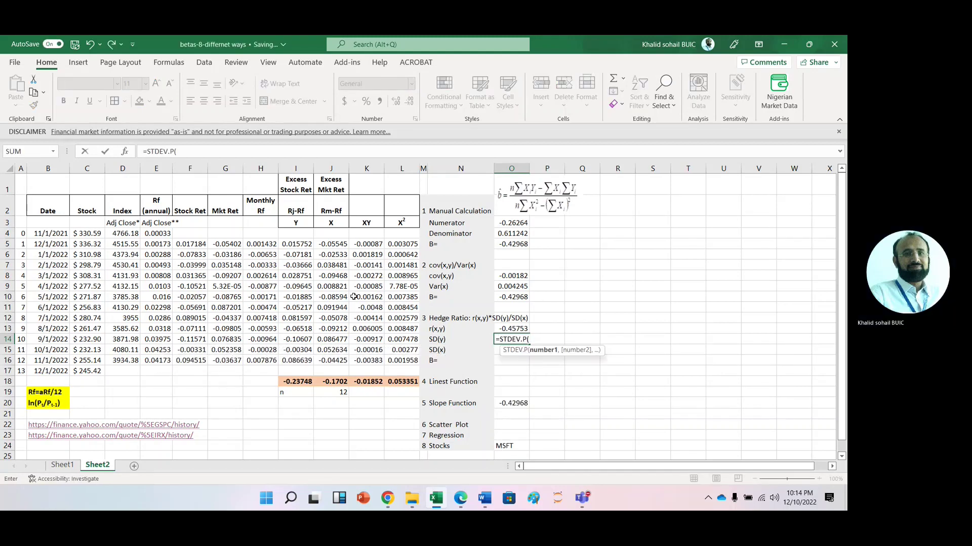
left_click(297, 244)
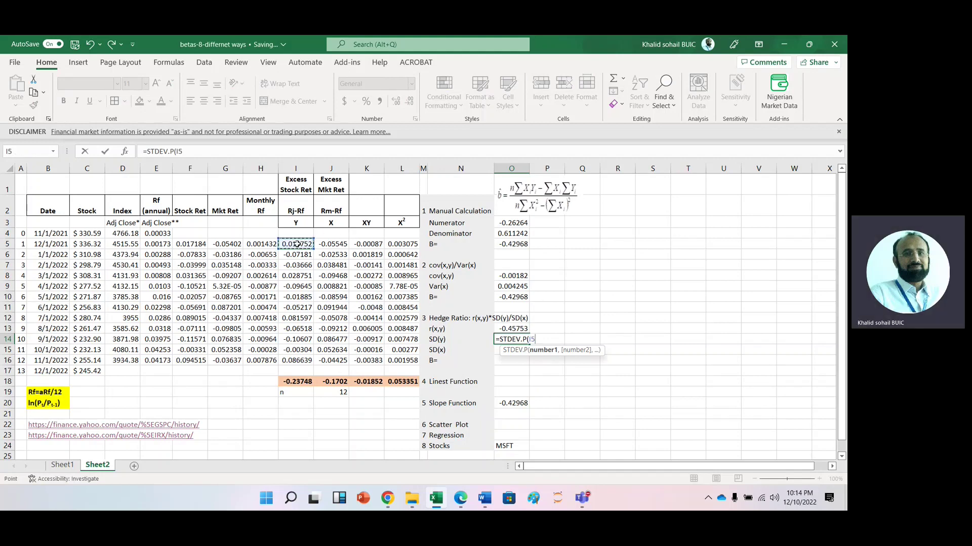
key("ctrl+shift+Down")
key("Tab")
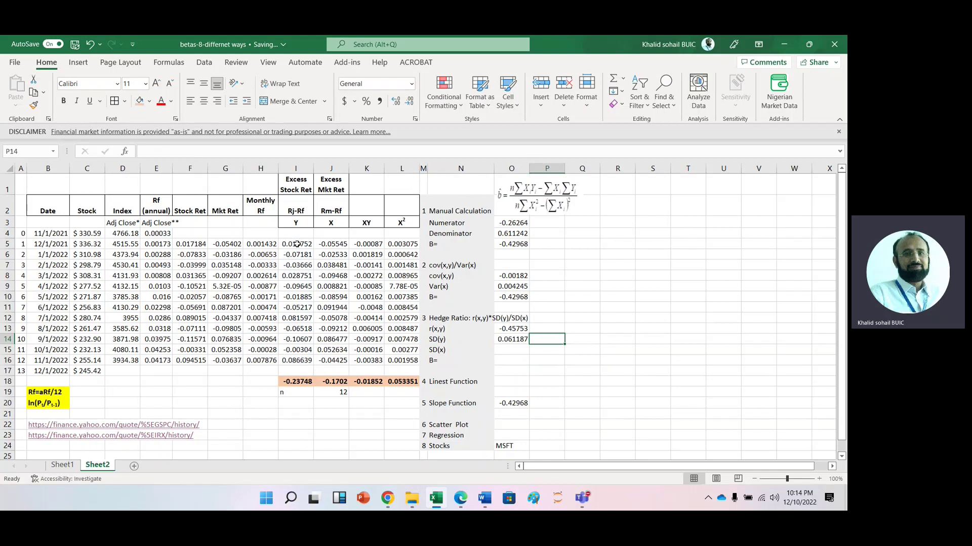
Step: Copy the O14 formula to P14 so it covers J5:J16, and move it to O15 as SD(x)
key("Left")
key("ctrl+c")
key("Right")
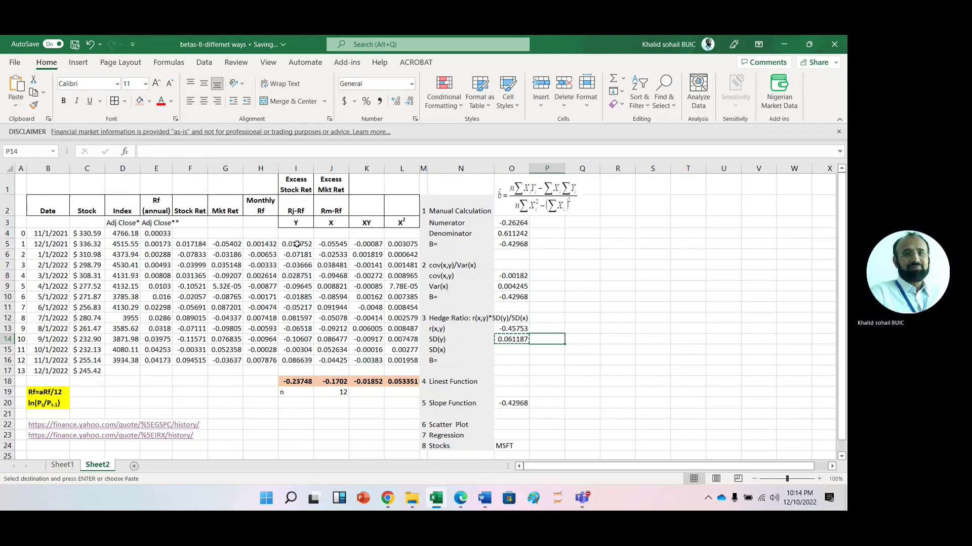
key("ctrl+v")
key("Escape")
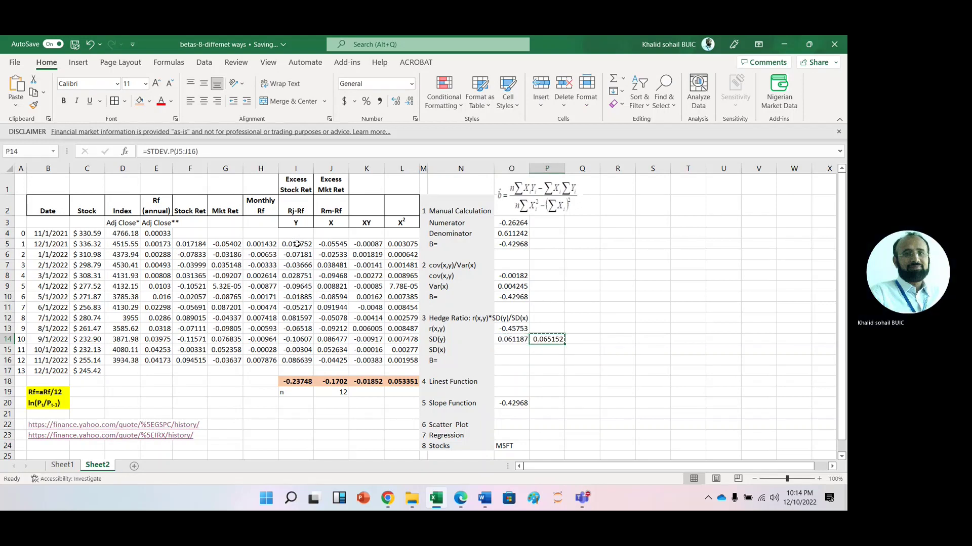
key("ctrl+c")
key("Left")
key("Down")
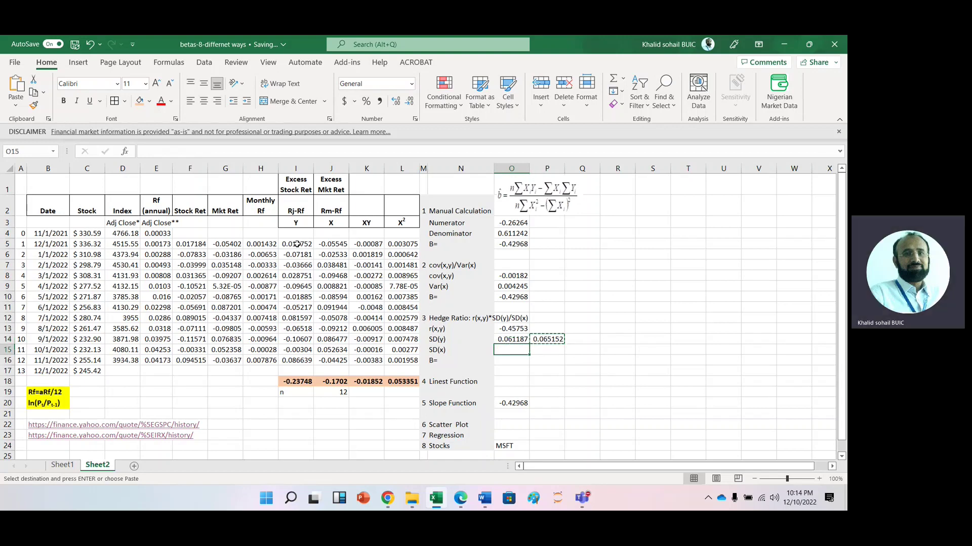
key("ctrl+v")
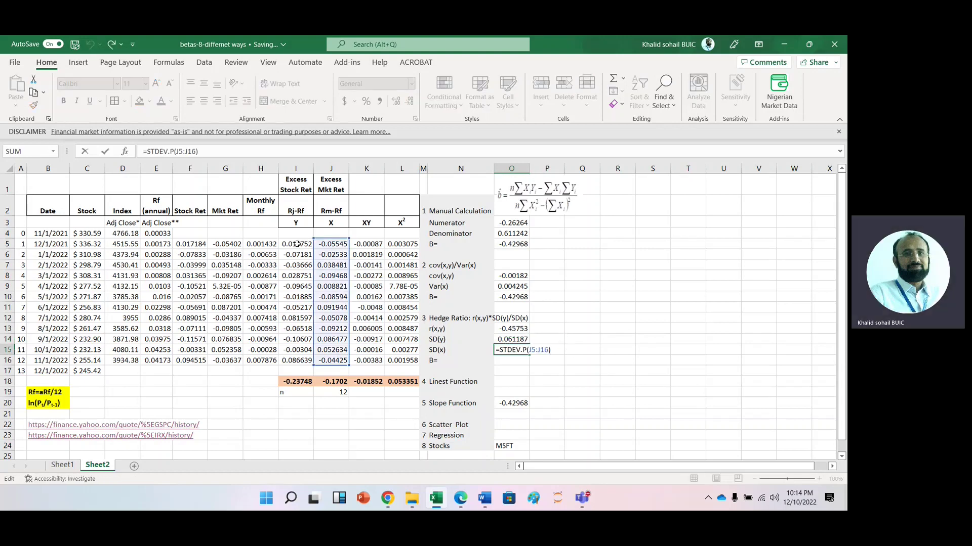
key("ctrl+Return")
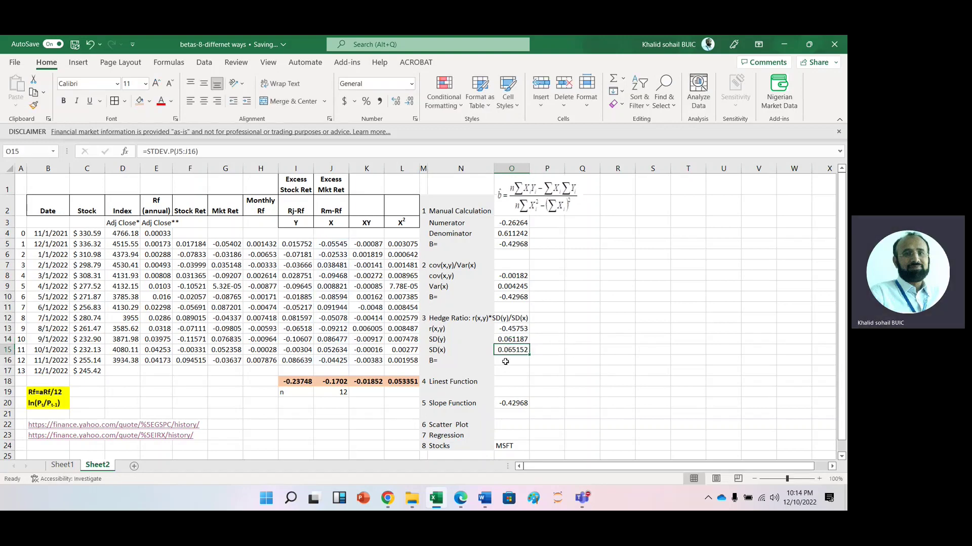
Step: Calculate the hedge-ratio beta in O16 as r(x,y) times SD(y) divided by SD(x), using =O13*O14/O15
left_click(505, 361)
type("=")
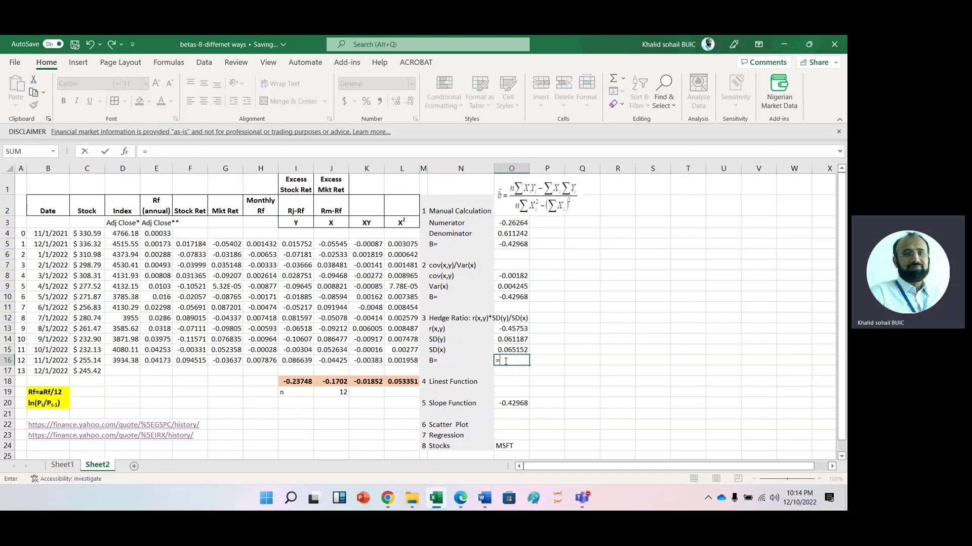
key("Up")
key("Up")
key("Up")
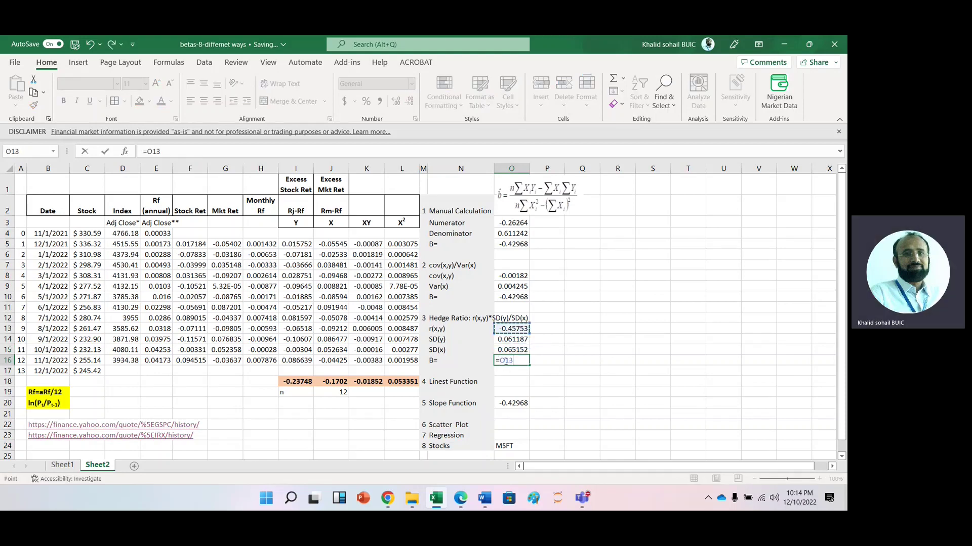
type("*")
key("Up")
key("Up")
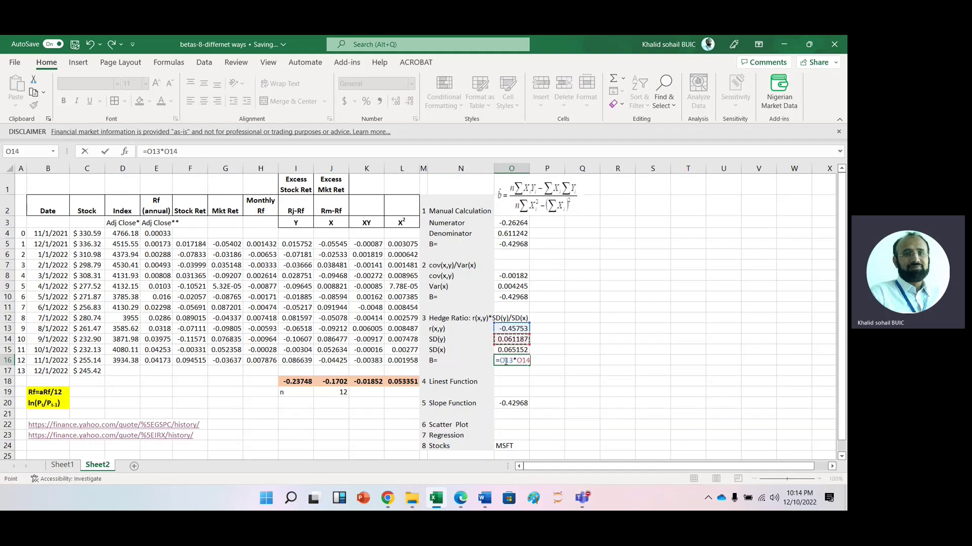
type("/")
key("Up")
key("Return")
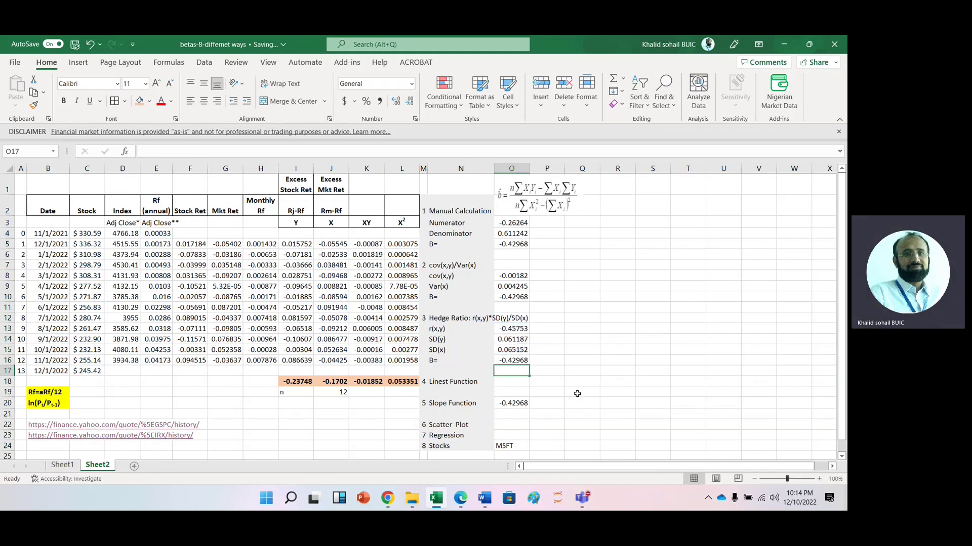
Step: Colour the beta results of the first three methods, in O16, O5 and O10, with a red font
left_click(511, 360)
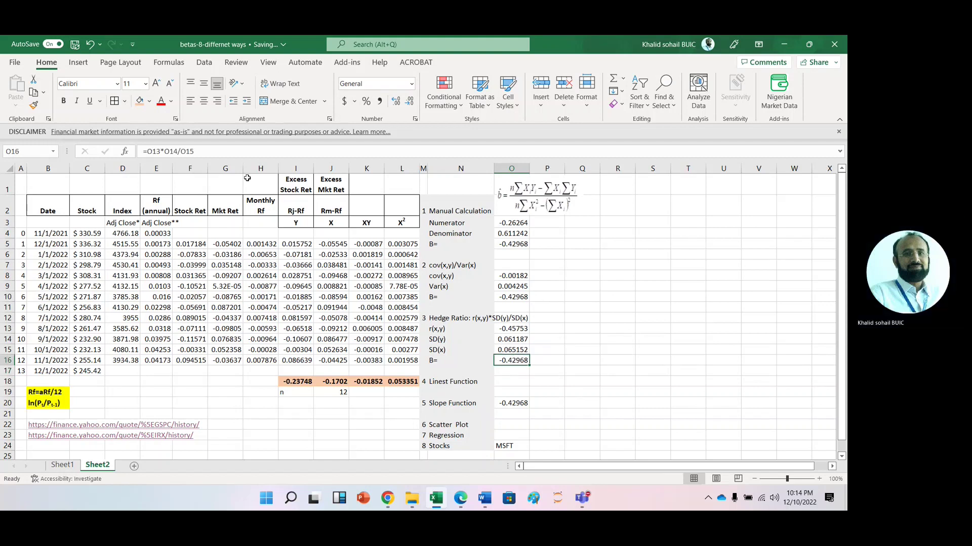
left_click(162, 105)
left_click(510, 245)
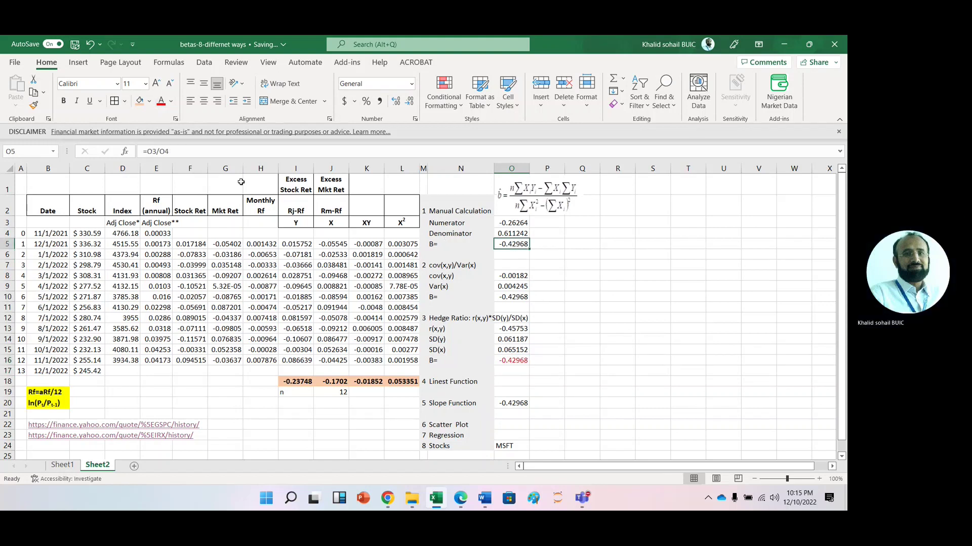
left_click(161, 104)
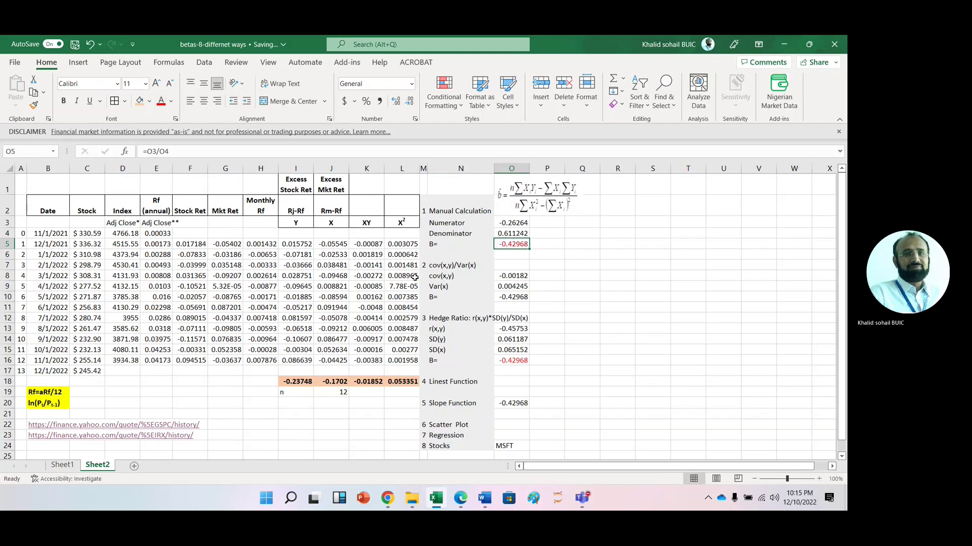
left_click(512, 298)
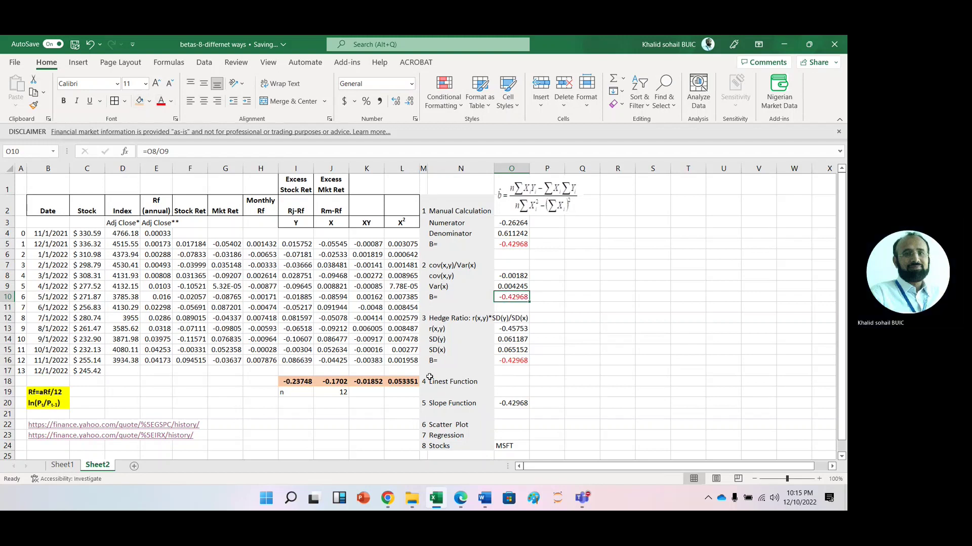
Step: Calculate beta in O18 with LINEST, using I5:I16 as known y's and J5:J16 as known x's, and colour the O18 result red
left_click(510, 382)
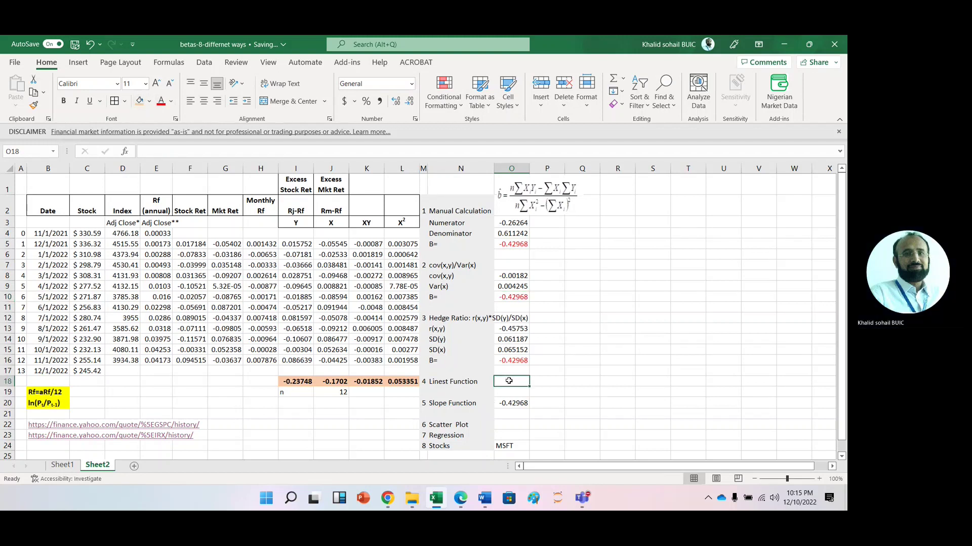
type("=lin")
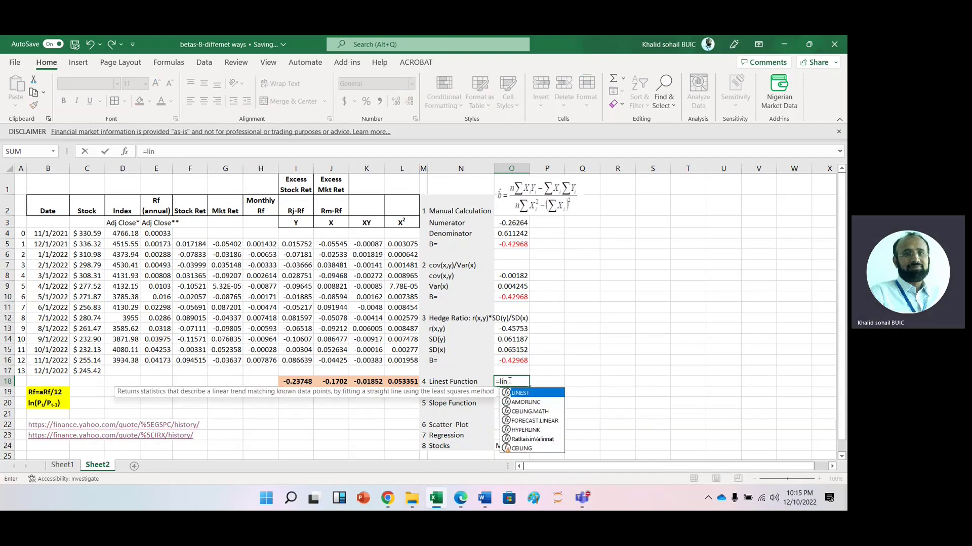
key("Tab")
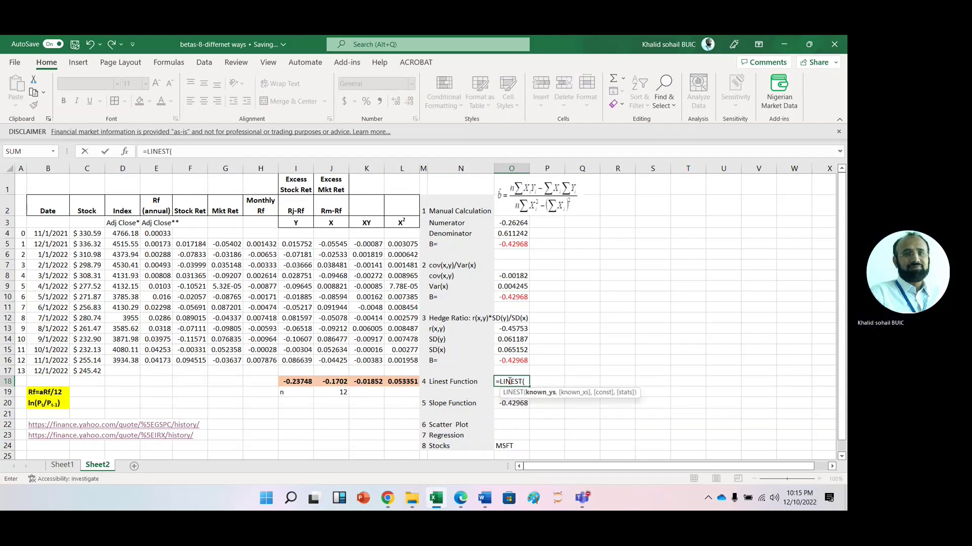
left_click(294, 245)
key("ctrl+shift+Down")
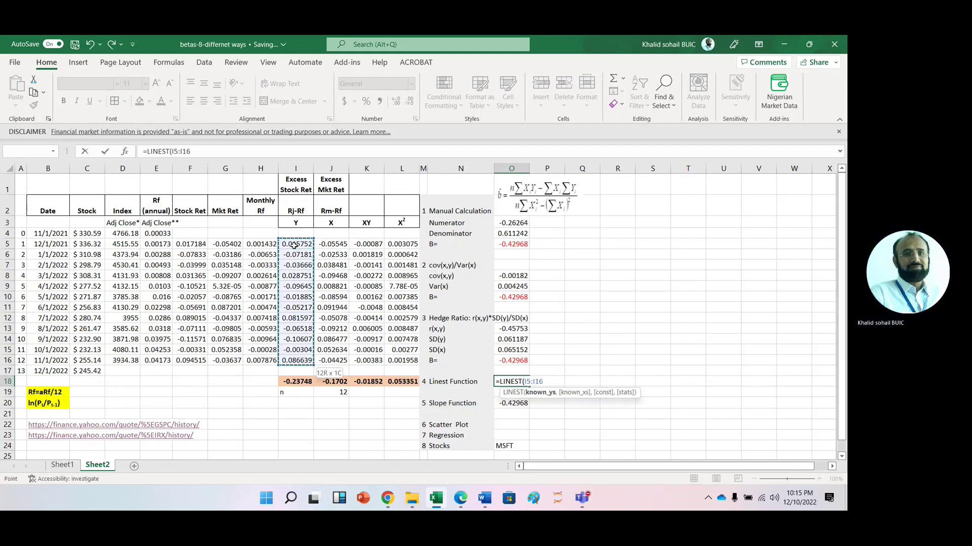
type(",")
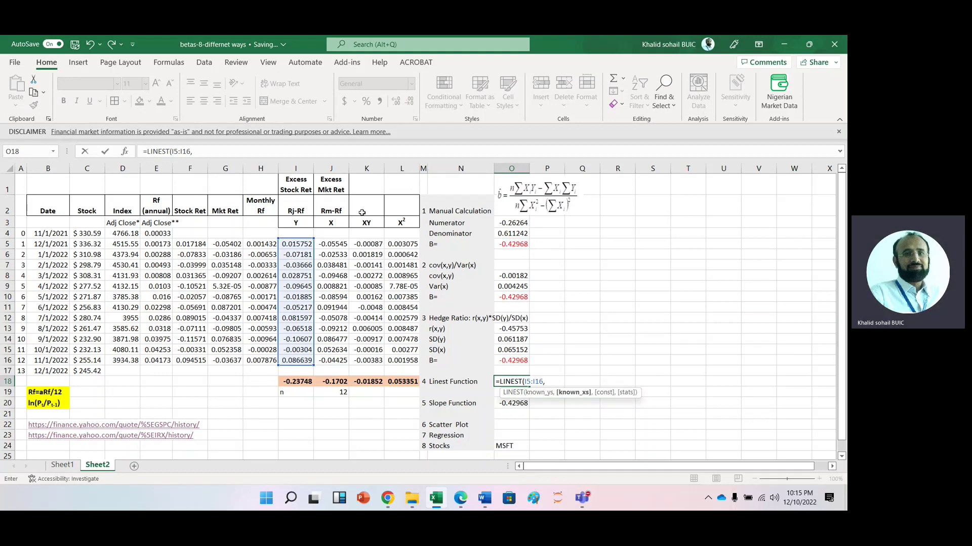
left_click(330, 245)
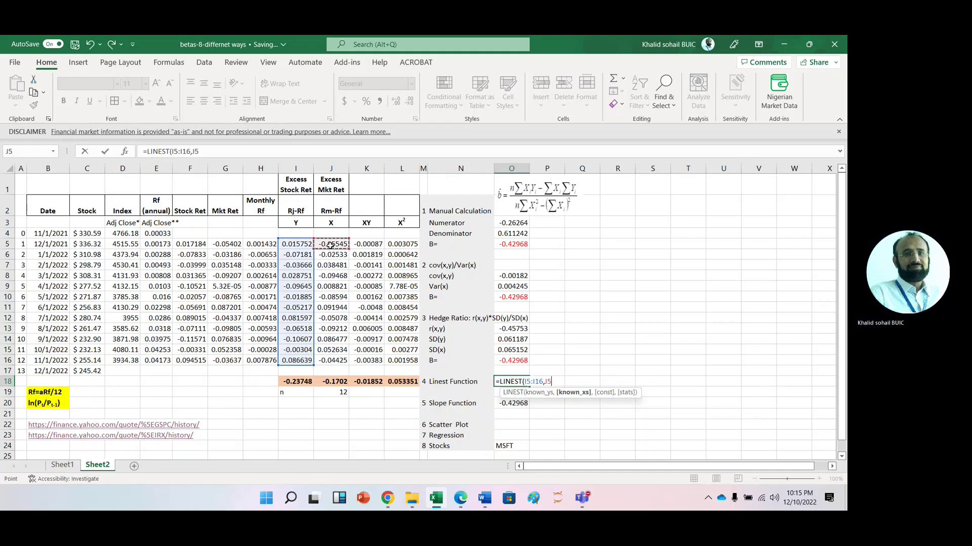
key("ctrl+shift+Down")
key("Return")
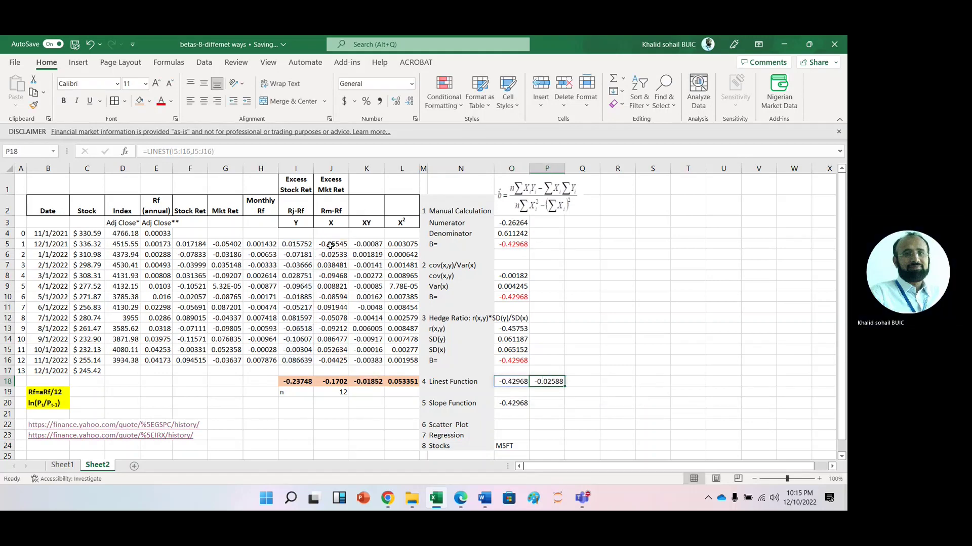
left_click(516, 386)
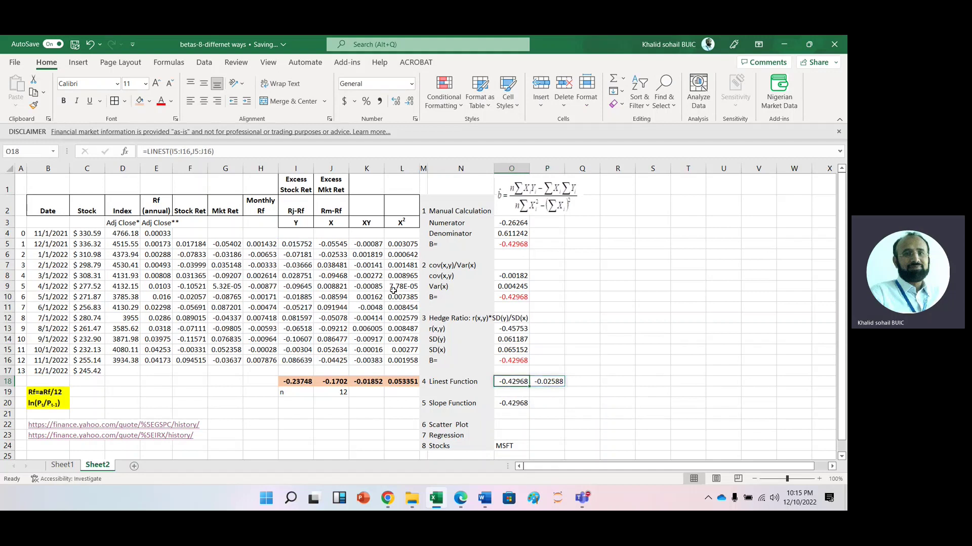
left_click(160, 101)
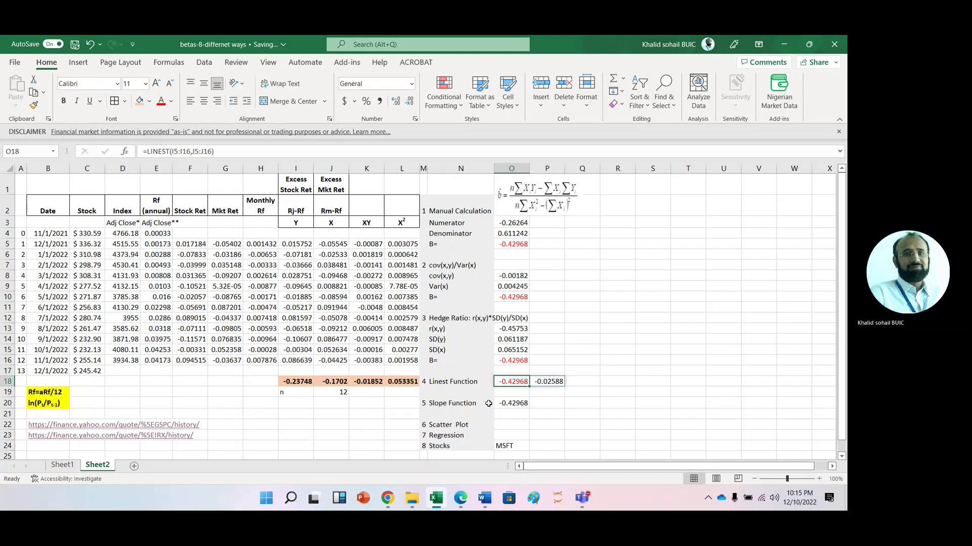
Step: Try to move the excess market returns J5:J16 into column I ahead of the excess stock returns, and undo the move
left_click(511, 426)
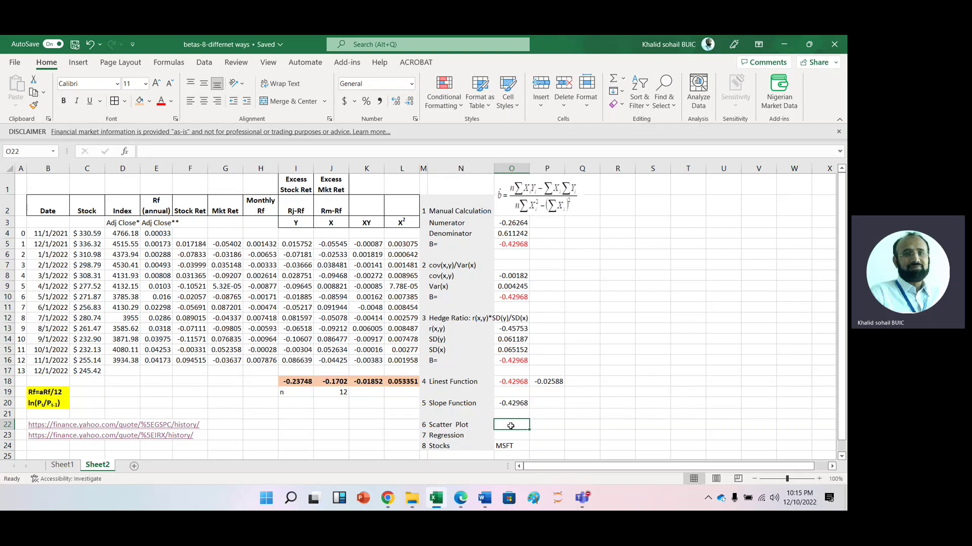
left_click(331, 245)
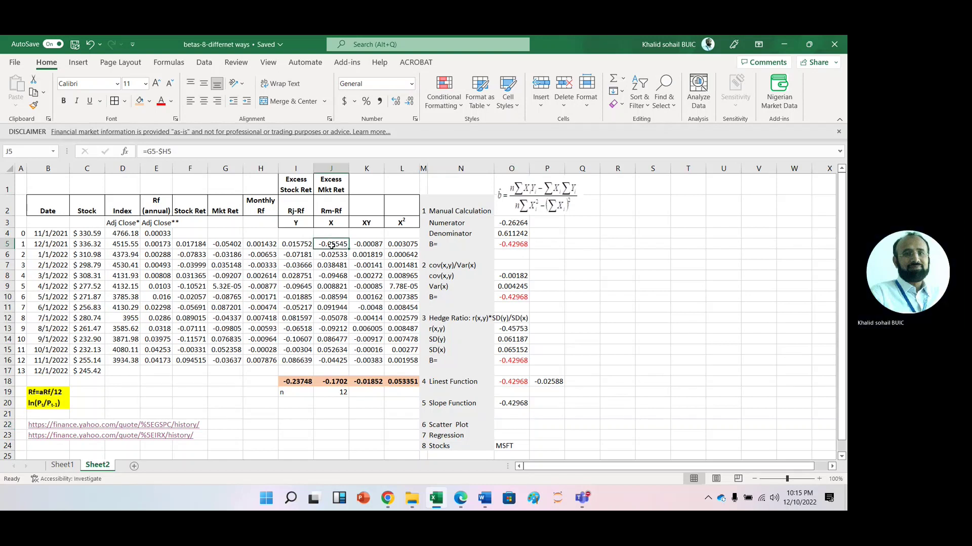
key("shift+Down")
key("shift+Down")
key("shift+Down")
key("shift+Down")
key("shift+Down")
key("shift+Down")
key("shift+Down")
key("shift+Down")
key("shift+Down")
key("shift+Down")
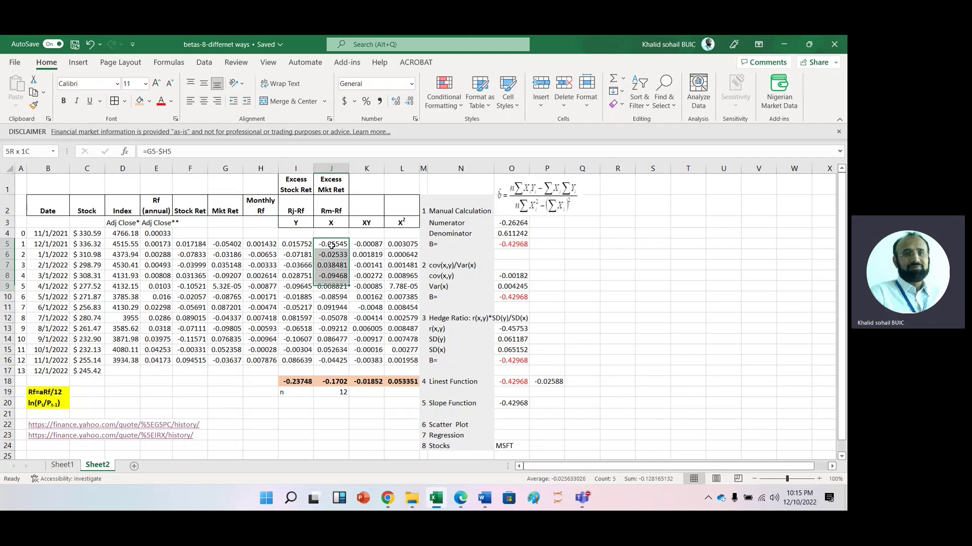
key("shift+Down")
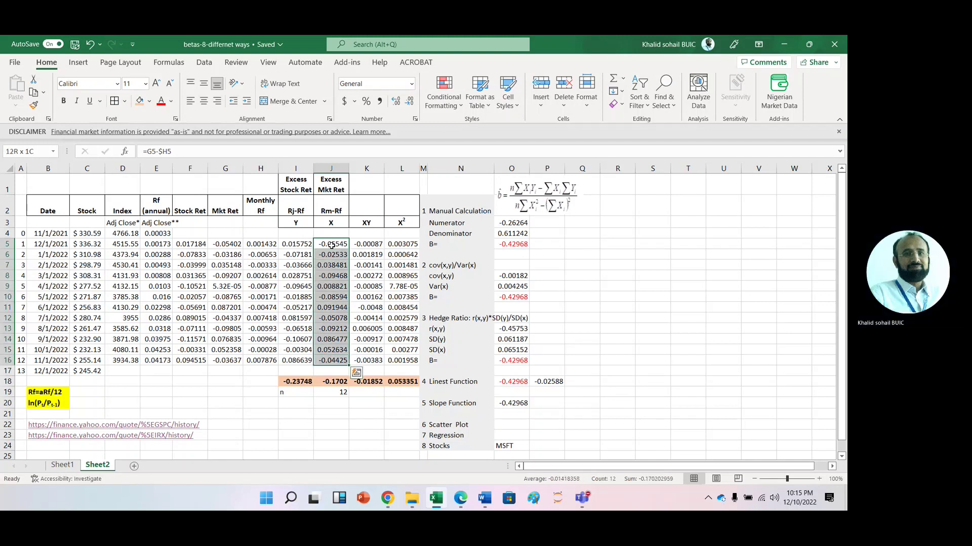
mouse_move(333, 240)
left_mouse_down()
mouse_move(288, 238)
mouse_move(300, 255)
mouse_move(300, 243)
mouse_move(307, 356)
mouse_move(304, 232)
left_mouse_up()
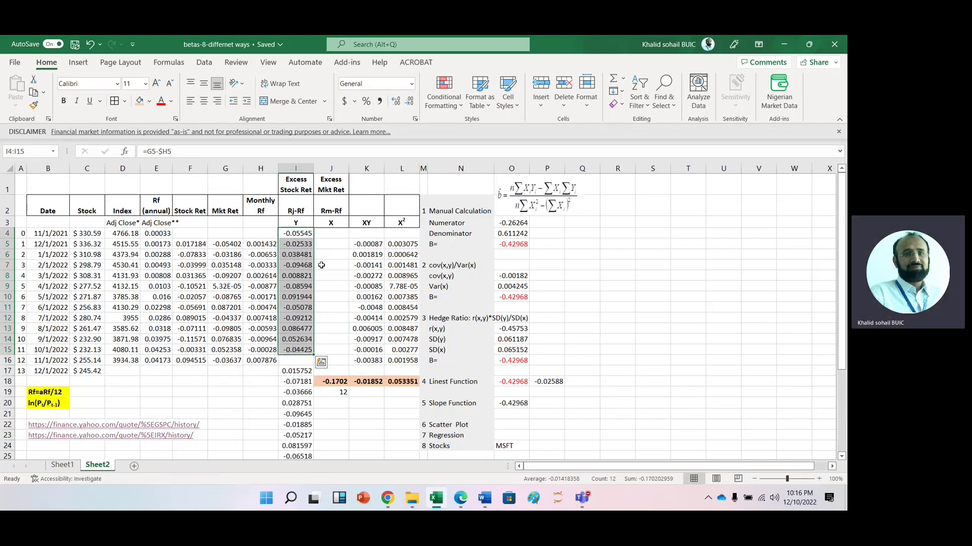
key("ctrl+z")
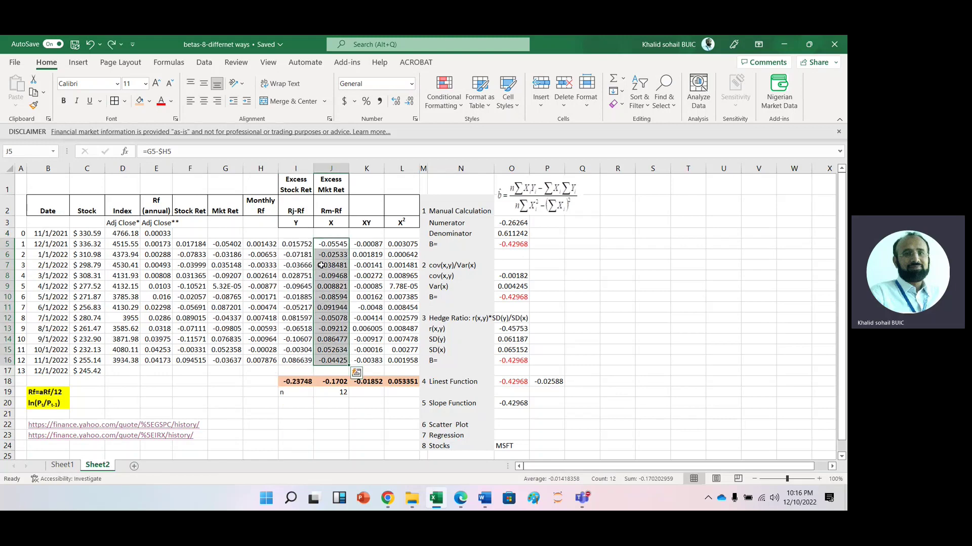
Step: Enter the column headings x in Q5 and y in R5 for the scatter plot data
left_click(581, 246)
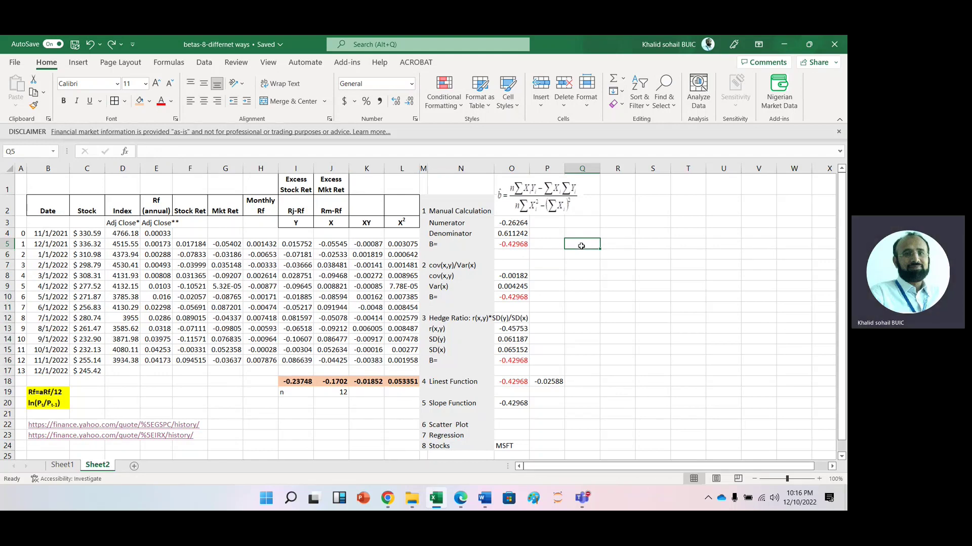
type("x")
key("Tab")
type("y")
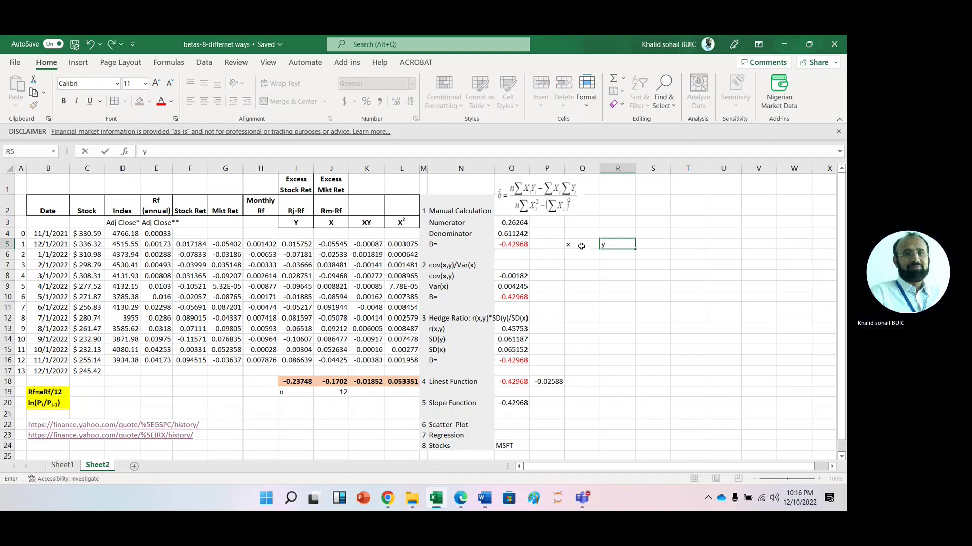
key("Return")
key("Left")
type("=")
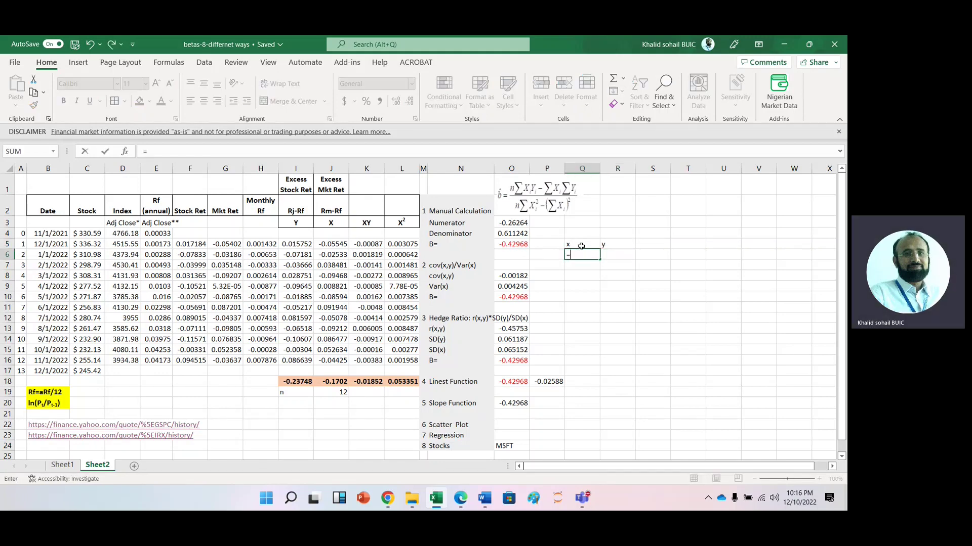
key("Left")
key("Left")
key("Left")
key("Left")
key("Left")
key("Left")
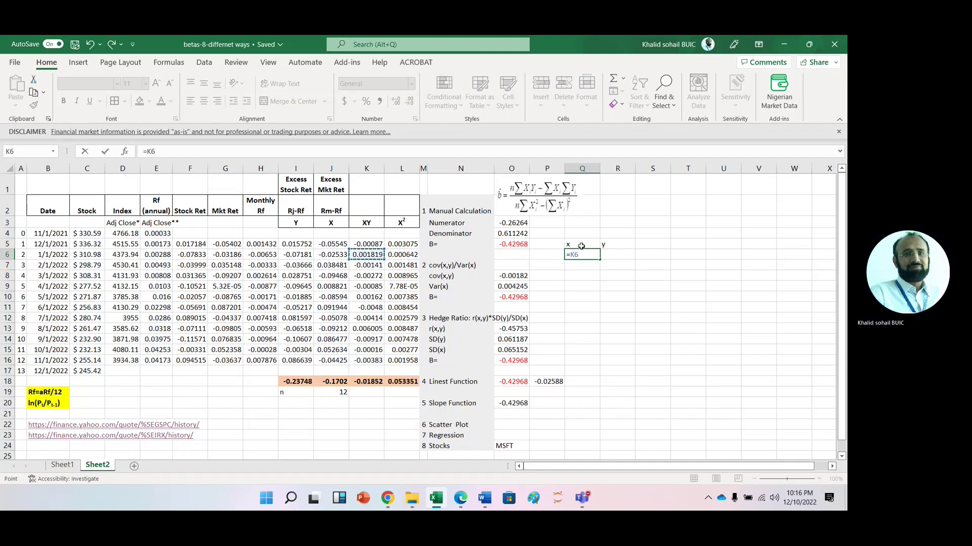
key("Escape")
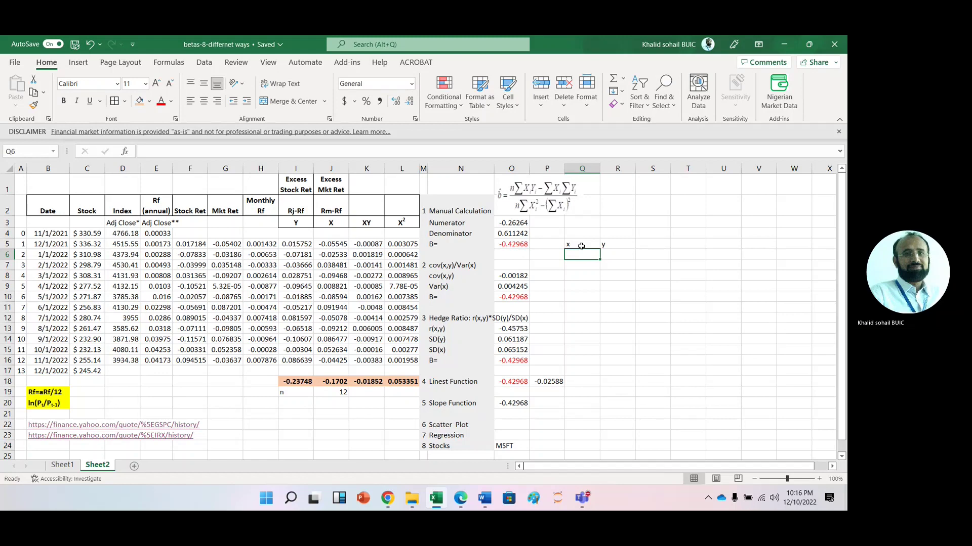
Step: Link Q6 under the x heading to the first excess market return with =J5
type("=")
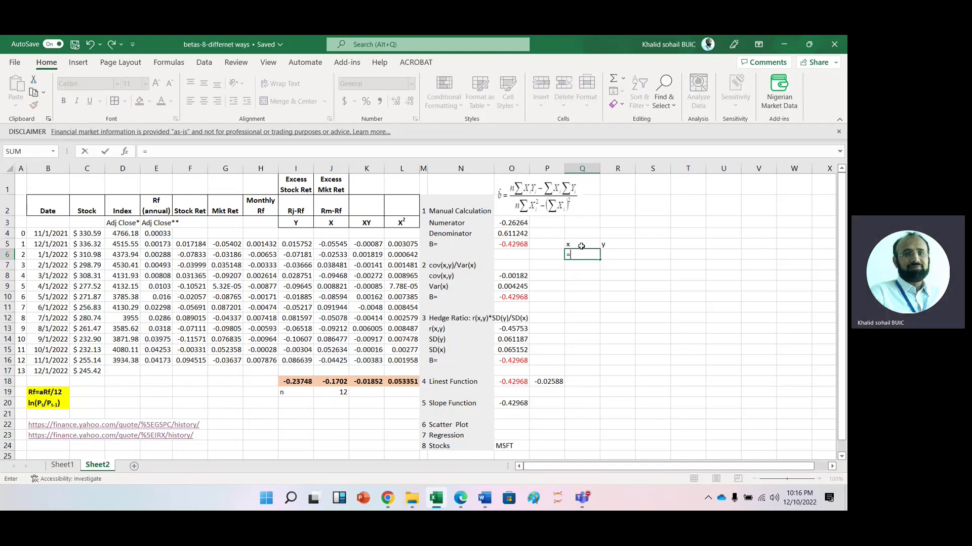
key("Left")
key("Left")
key("Left")
key("Left")
key("Left")
key("Left")
key("Left")
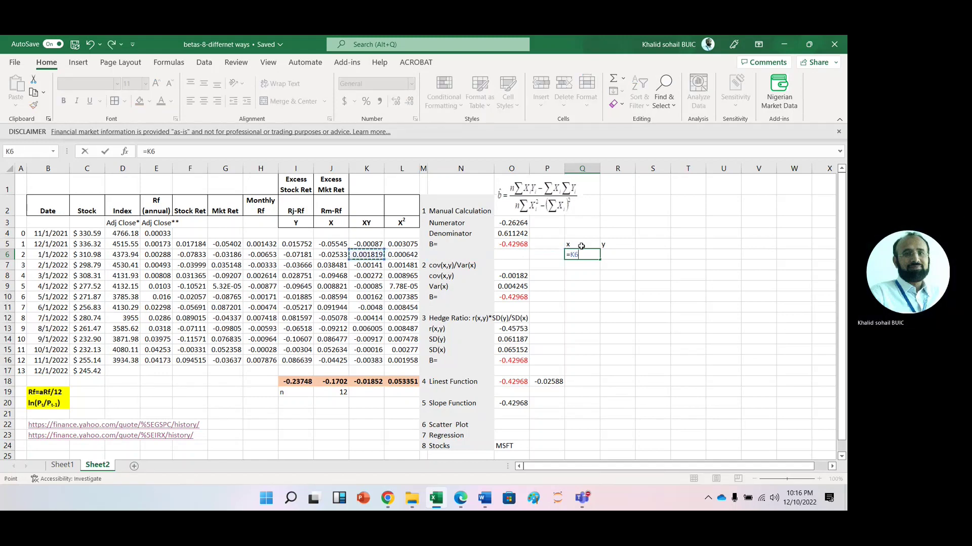
key("Up")
key("Return")
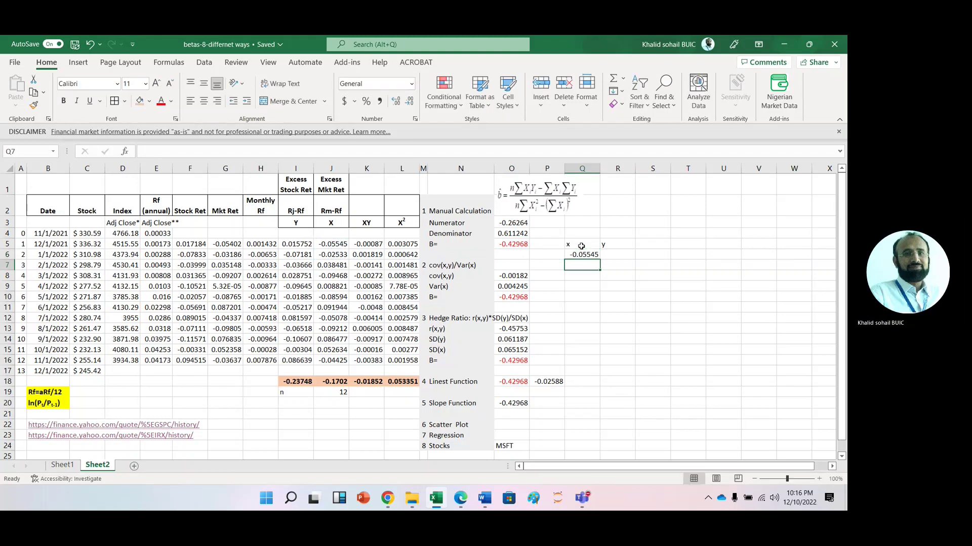
Step: Link R6 under the y heading to the first excess stock return with =I5
left_click(616, 255)
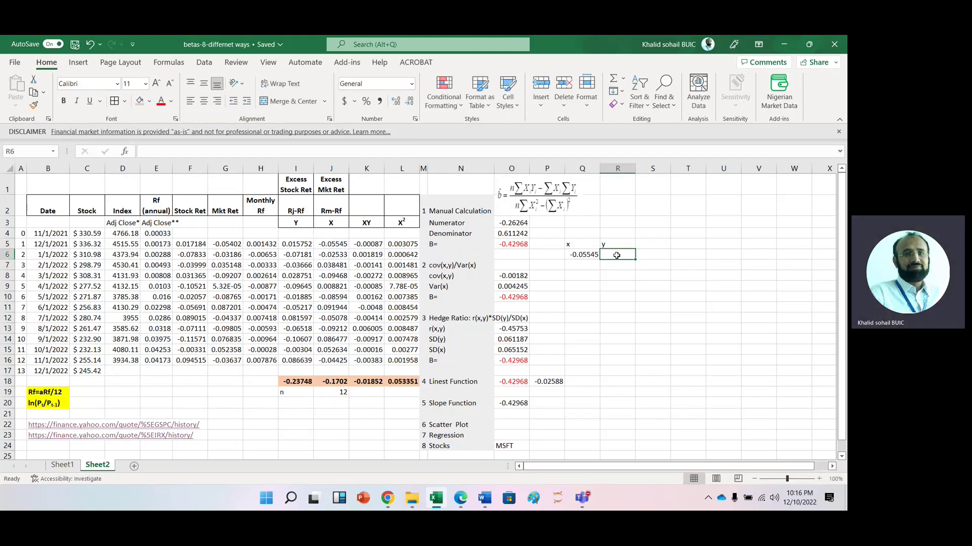
type("=")
key("Left")
key("Left")
key("Left")
key("Left")
key("Left")
key("Left")
key("Left")
key("Left")
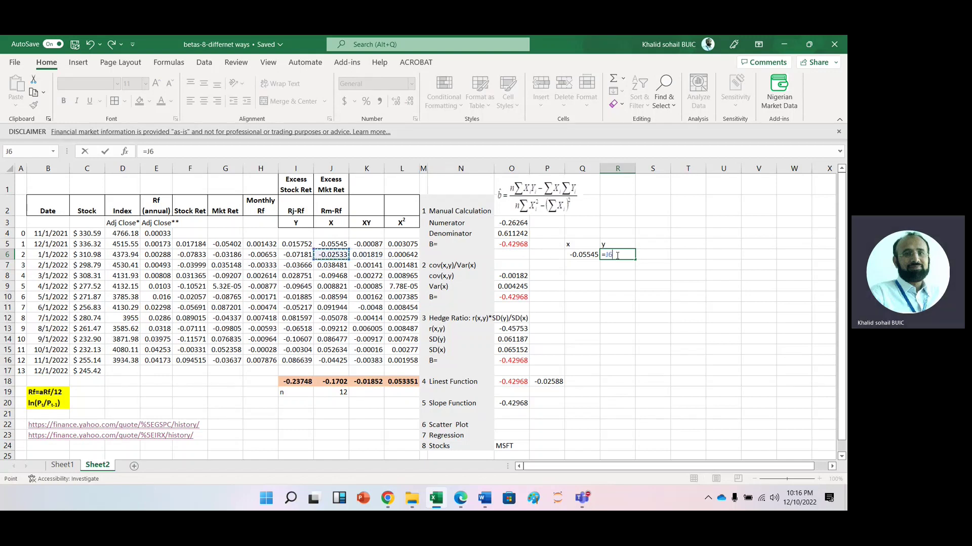
key("Left")
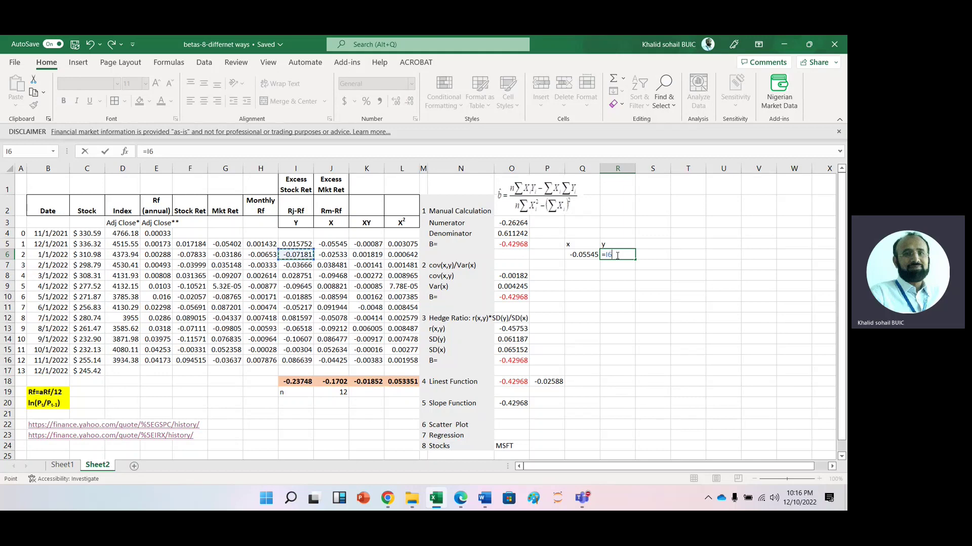
key("Up")
key("Return")
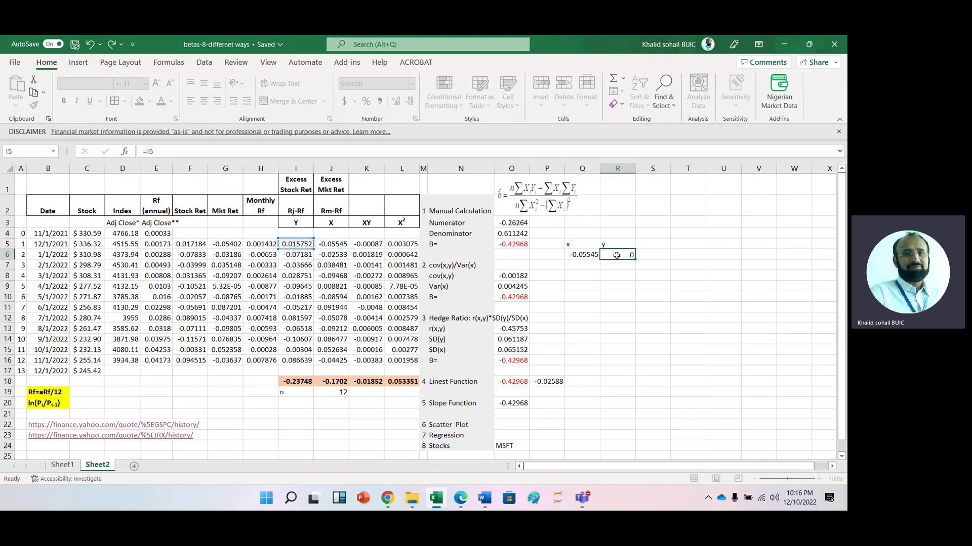
Step: Move the x and y headings and their first linked values up to Q4:R5, and fill the formulas down to row 16
left_click(576, 243)
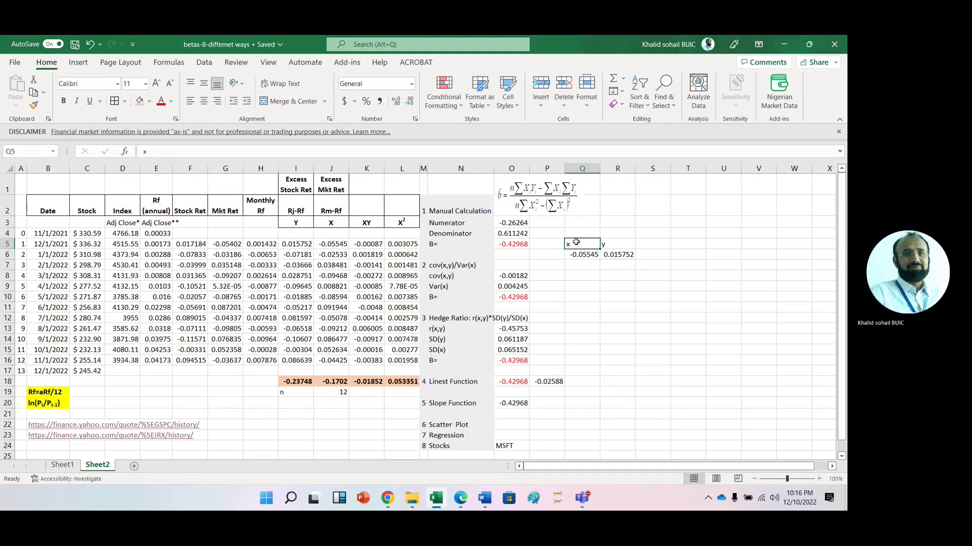
key("shift+Right")
key("shift+Down")
key("ctrl+c")
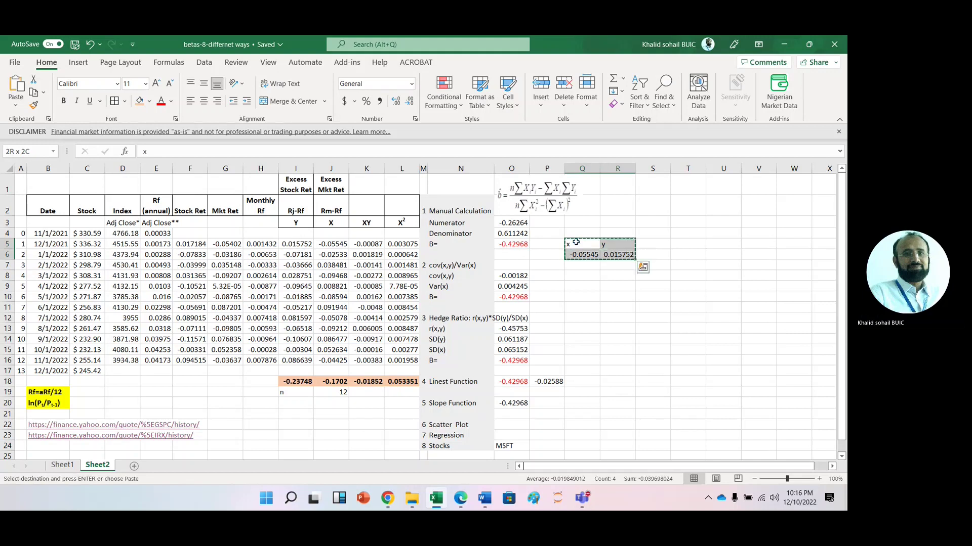
key("Up")
key("ctrl+v")
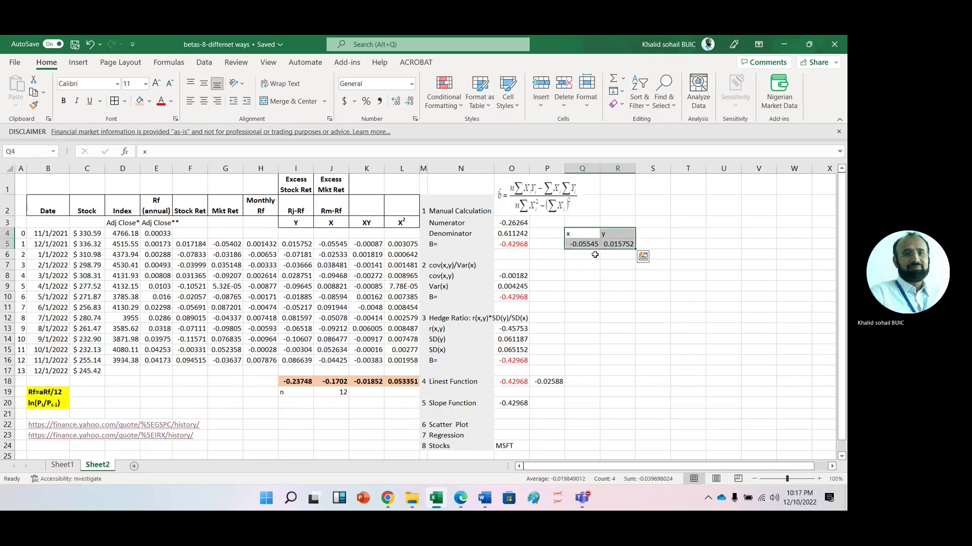
left_click_drag(585, 245, 634, 364)
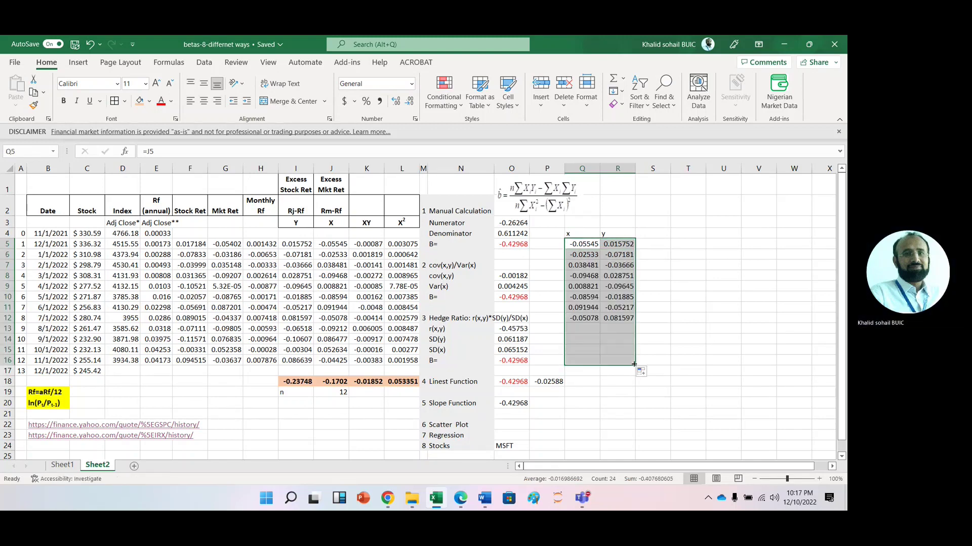
left_click(663, 304)
Step: Insert a marker-only scatter chart from the x and y data in Q4:R16
left_click(582, 242)
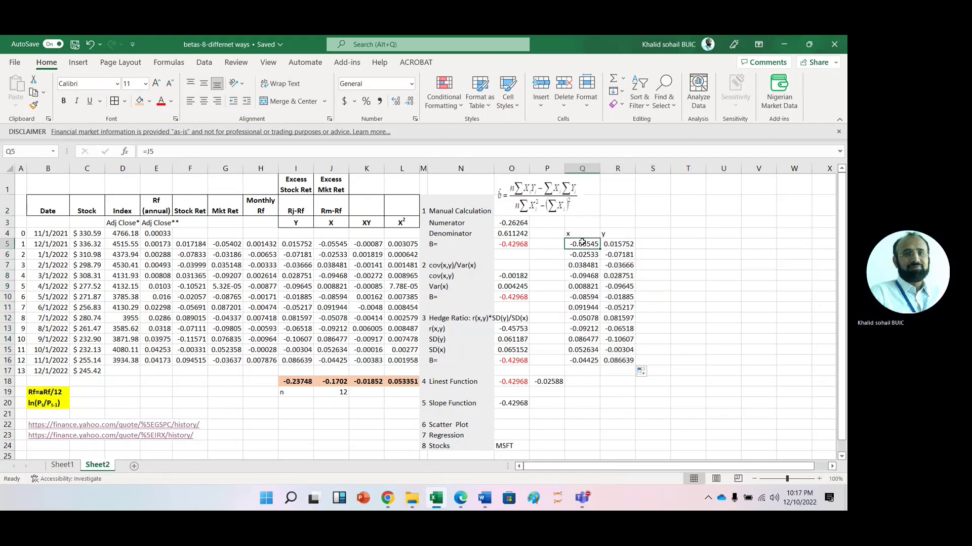
key("ctrl+shift+Down")
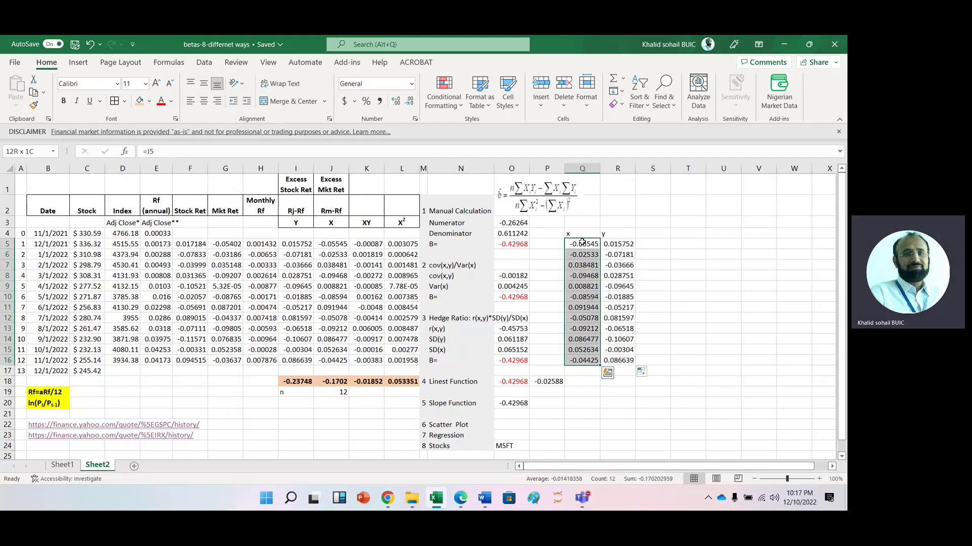
left_click_drag(688, 254, 590, 224)
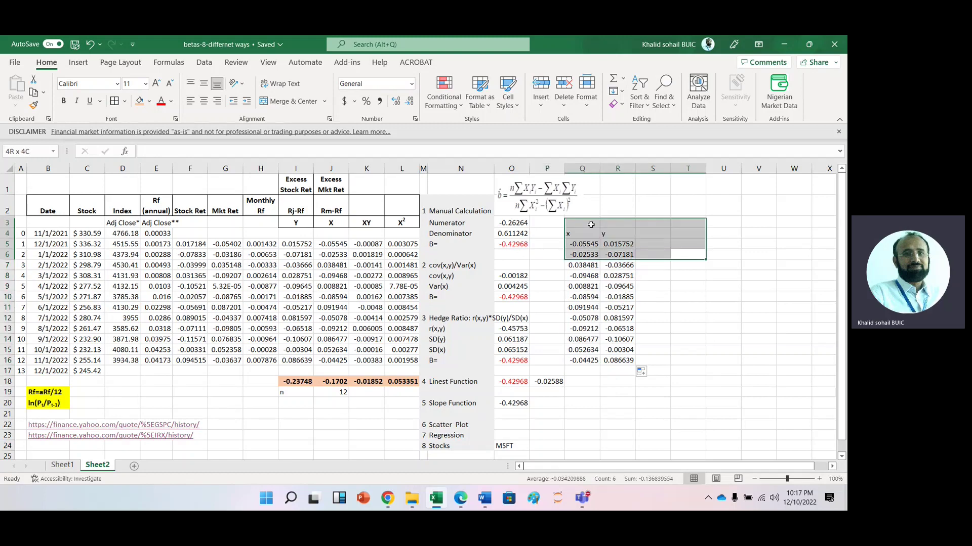
left_click(615, 207)
left_click(573, 235)
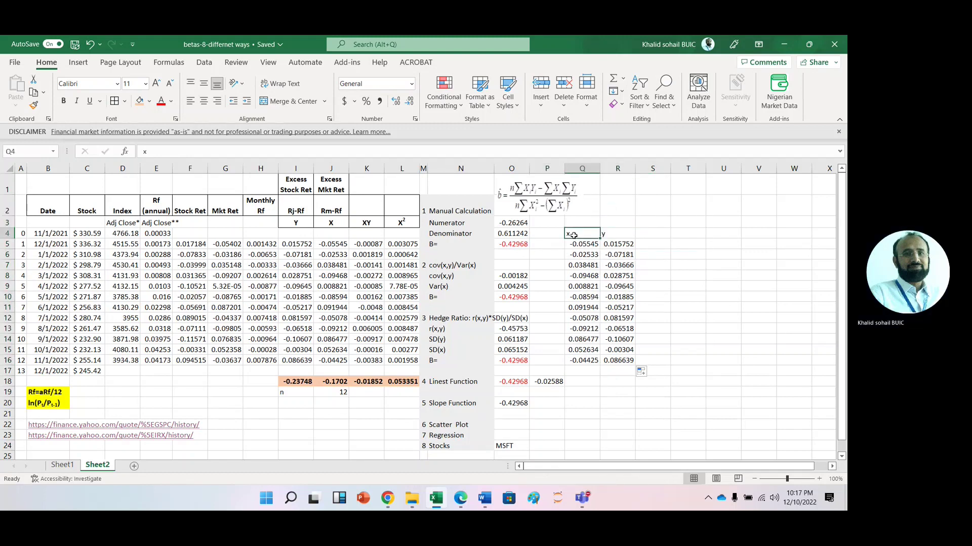
key("shift+Right")
key("shift+Down")
key("ctrl+shift+Down")
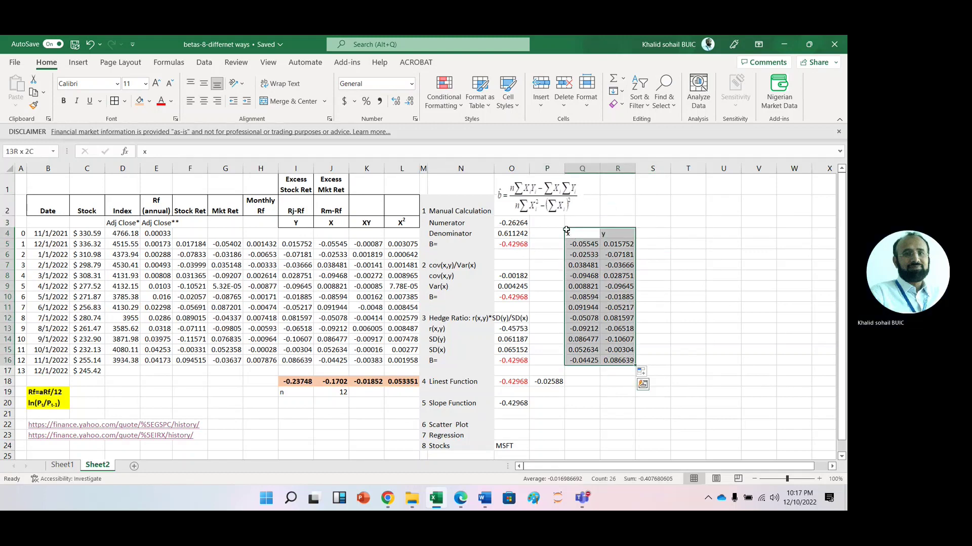
left_click(78, 62)
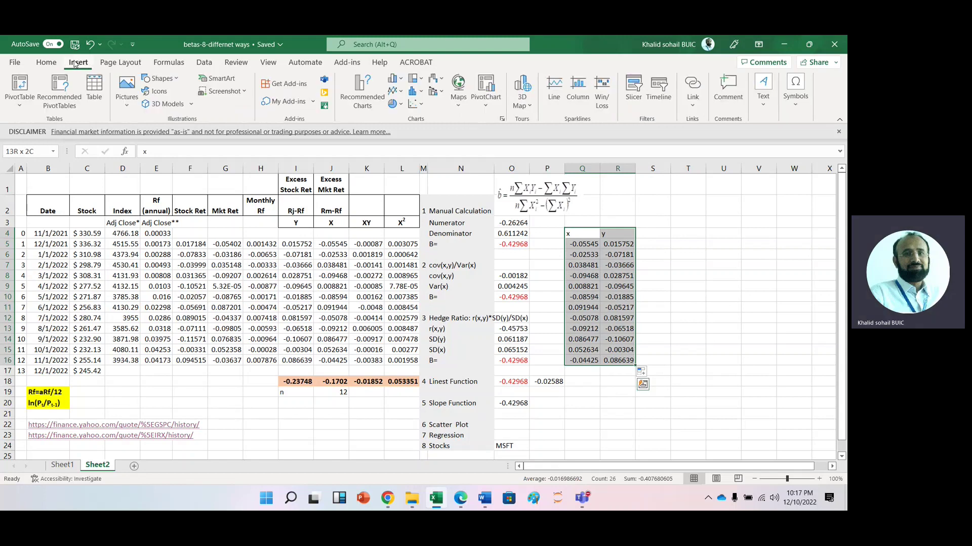
left_click(418, 103)
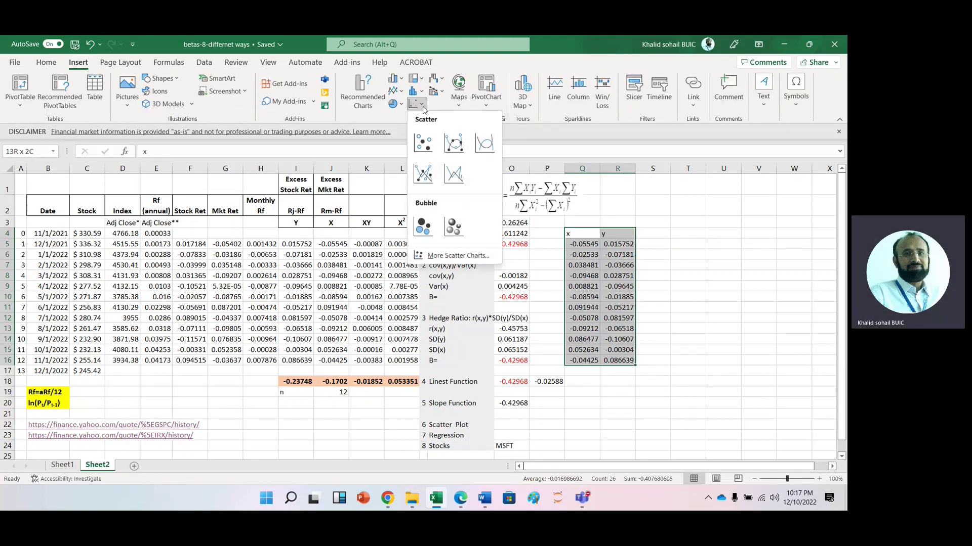
left_click(423, 144)
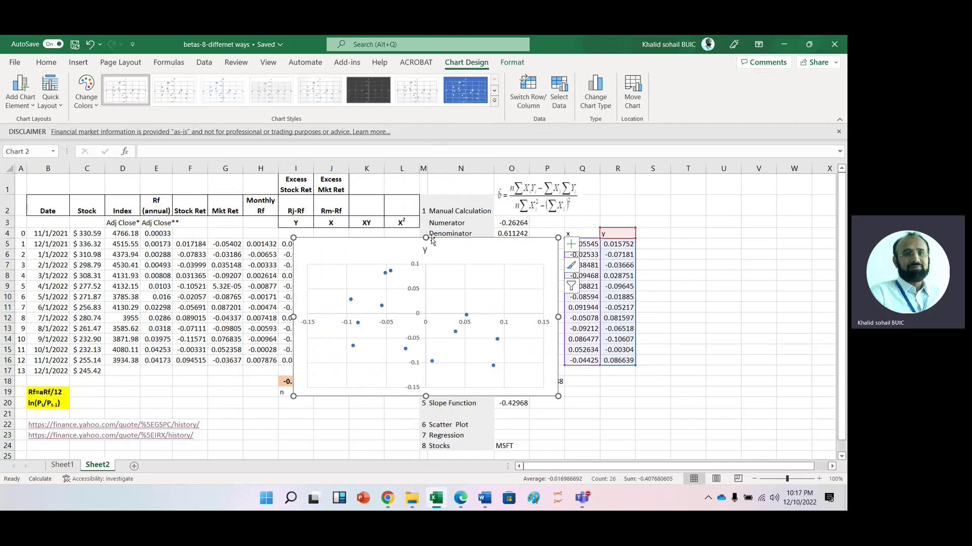
Step: Add a linear trendline to the y series and display its equation on the chart
mouse_move(467, 316)
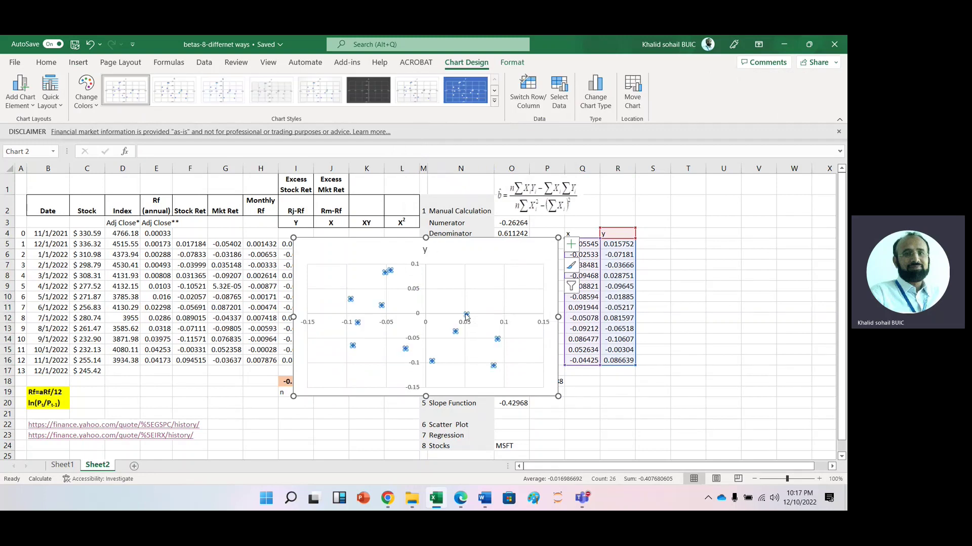
left_click(467, 316)
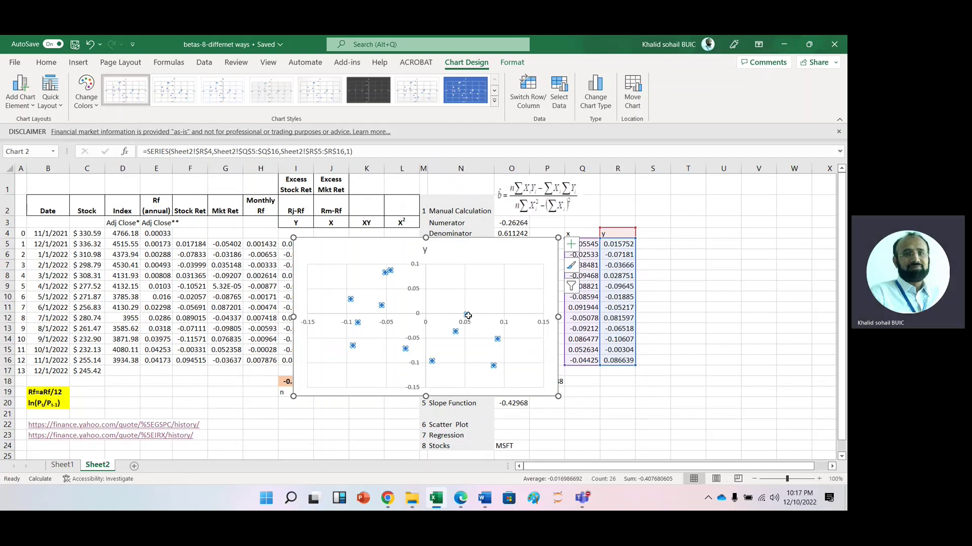
right_click(467, 315)
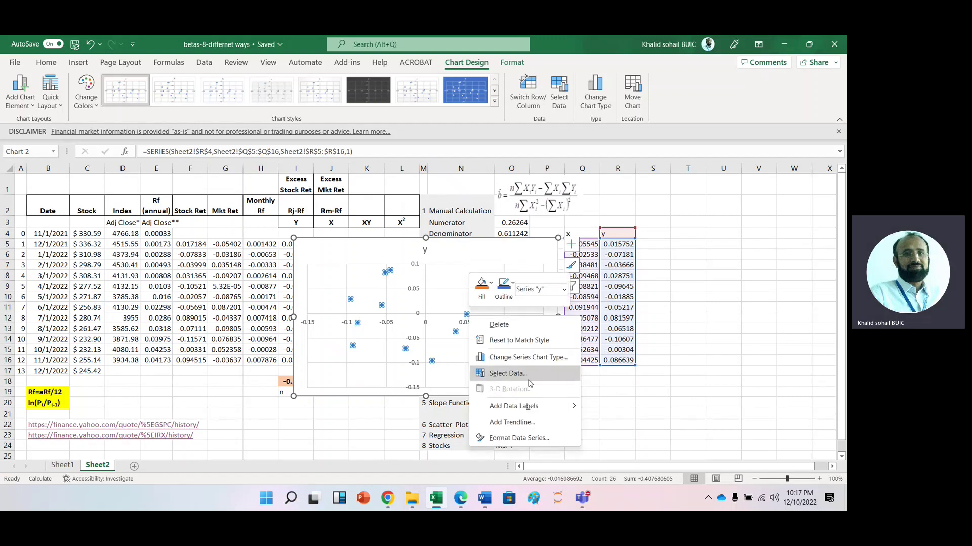
left_click(535, 427)
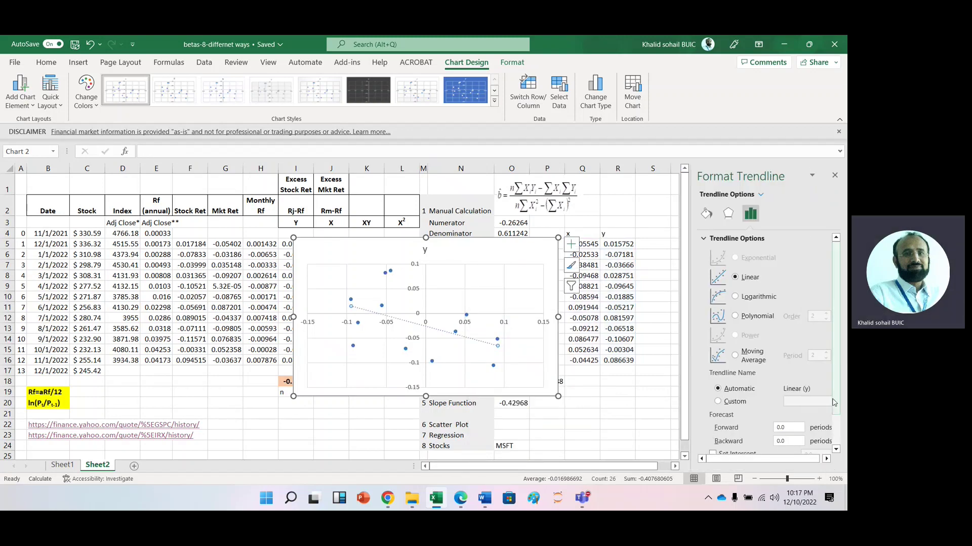
left_click(836, 448)
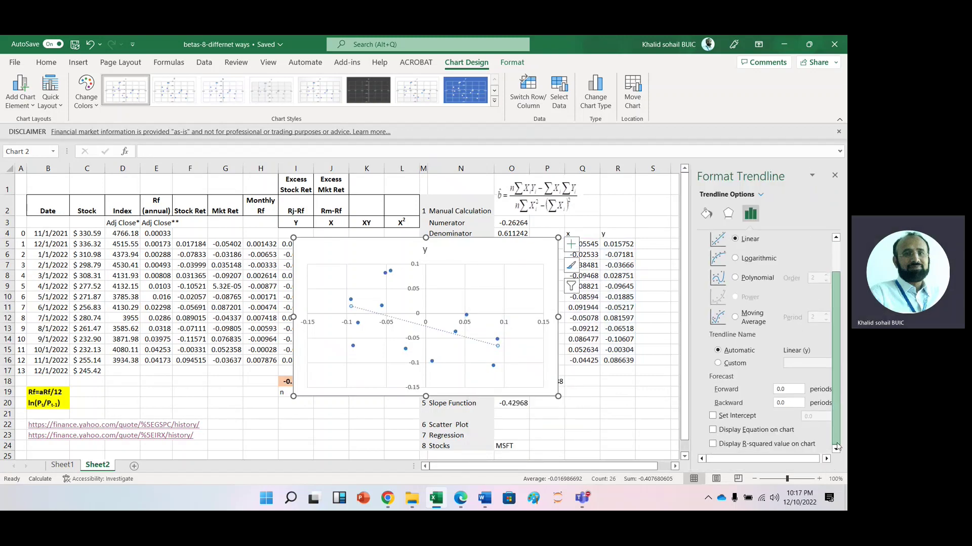
left_click(713, 430)
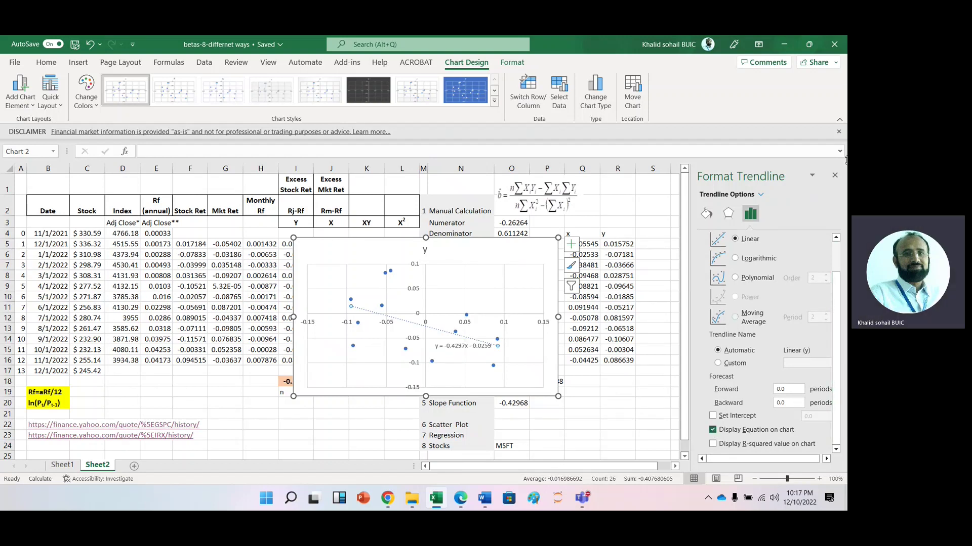
left_click(835, 175)
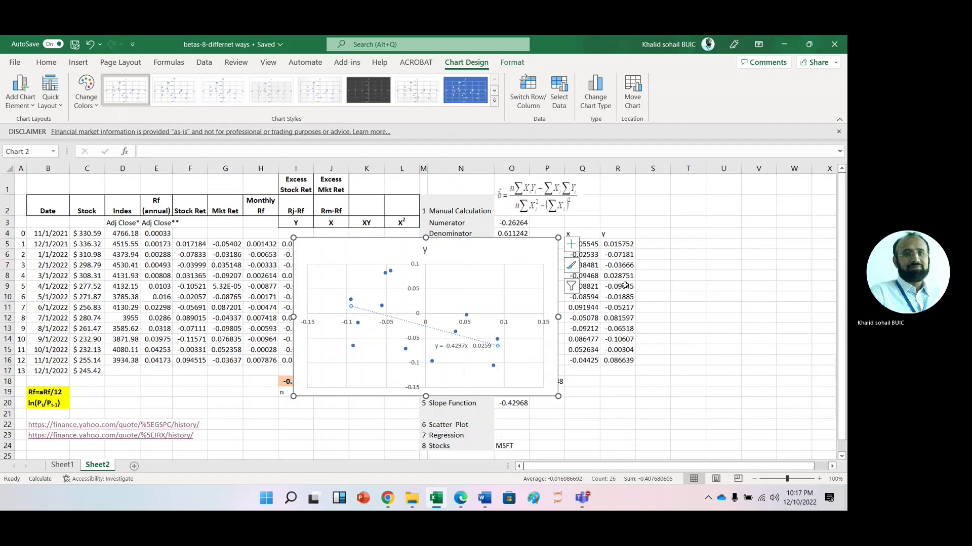
Step: Move the trendline equation above the plot area, beside the chart title, and try to colour its slope term -0.4297x red
left_click(448, 346)
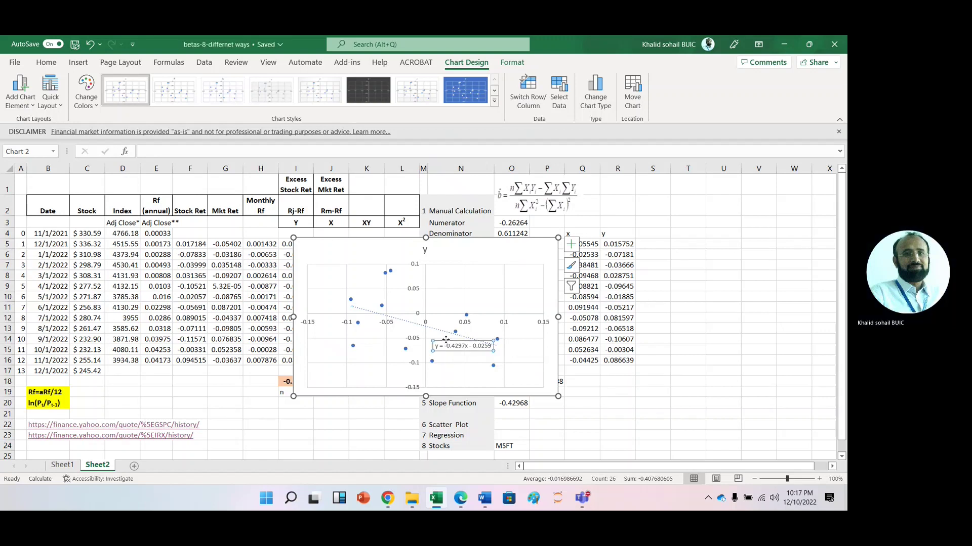
left_click_drag(446, 340, 482, 251)
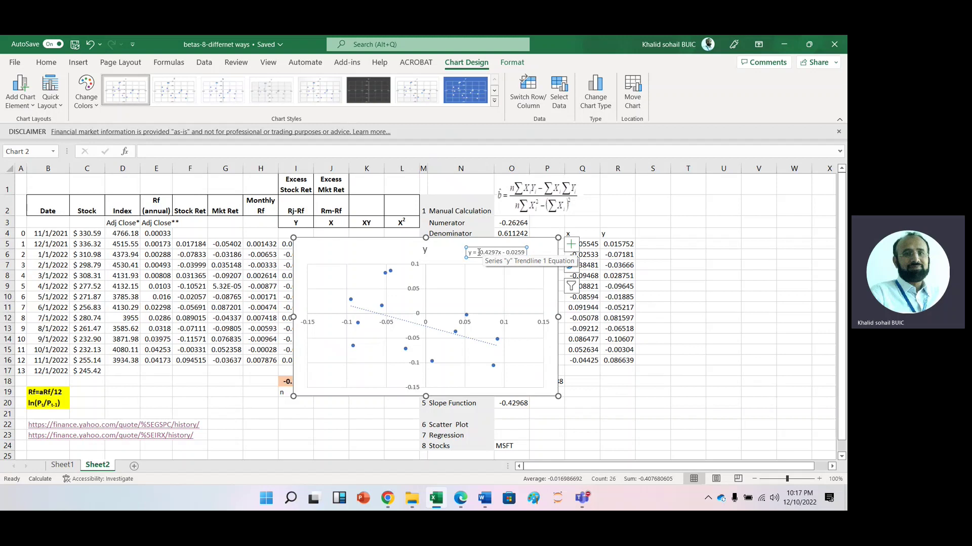
left_click_drag(479, 252, 499, 254)
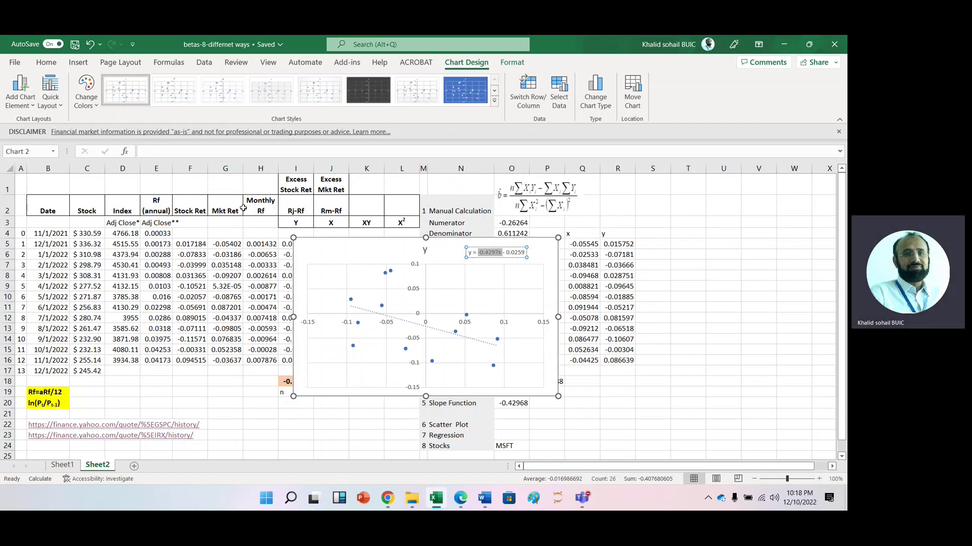
left_click(45, 62)
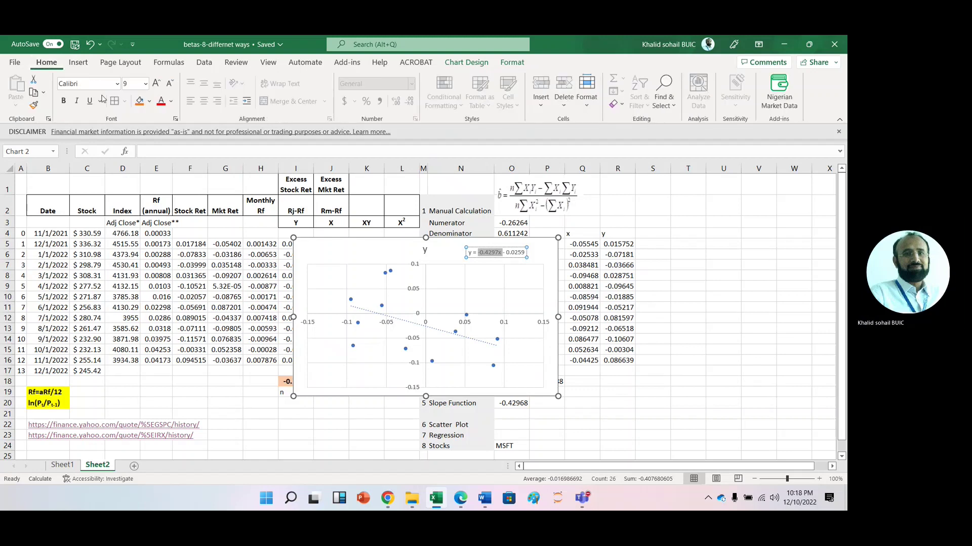
left_click(162, 105)
left_click(332, 366)
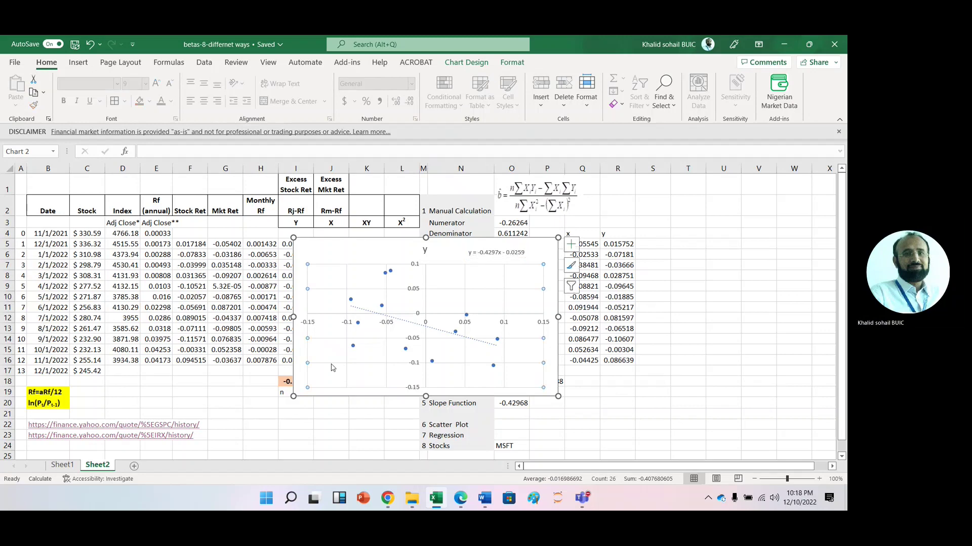
Step: Move the scatter chart below the returns table, with its upper edge around row 23
double_click(416, 242)
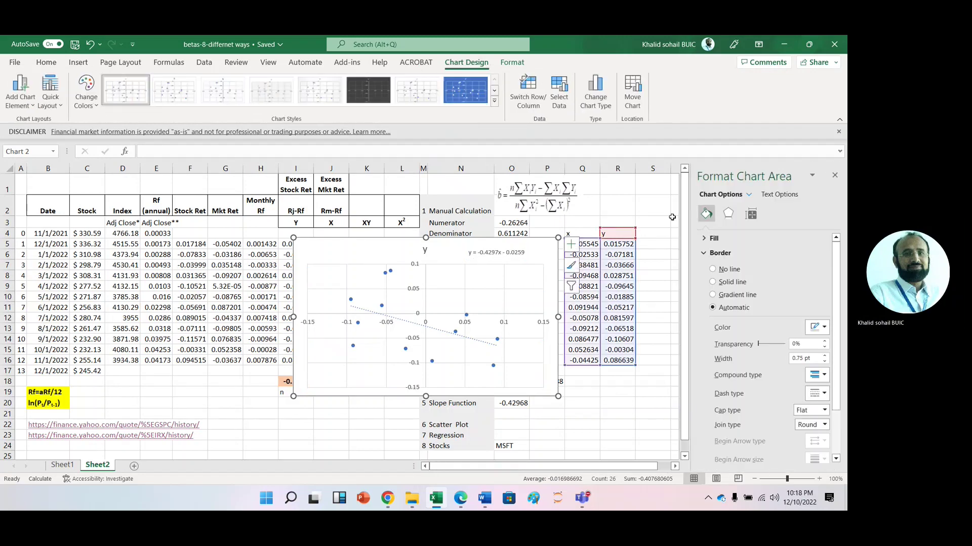
left_click_drag(581, 233, 617, 361)
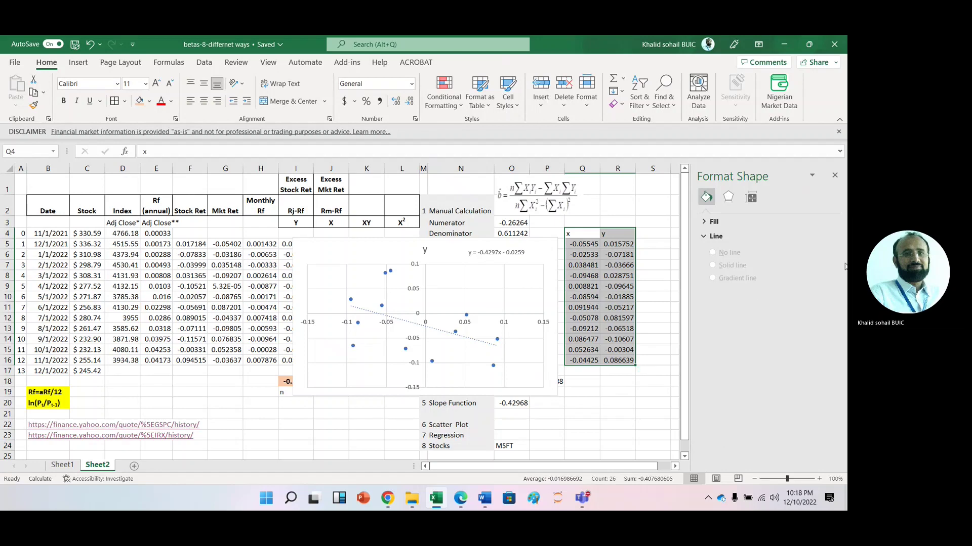
left_click(835, 175)
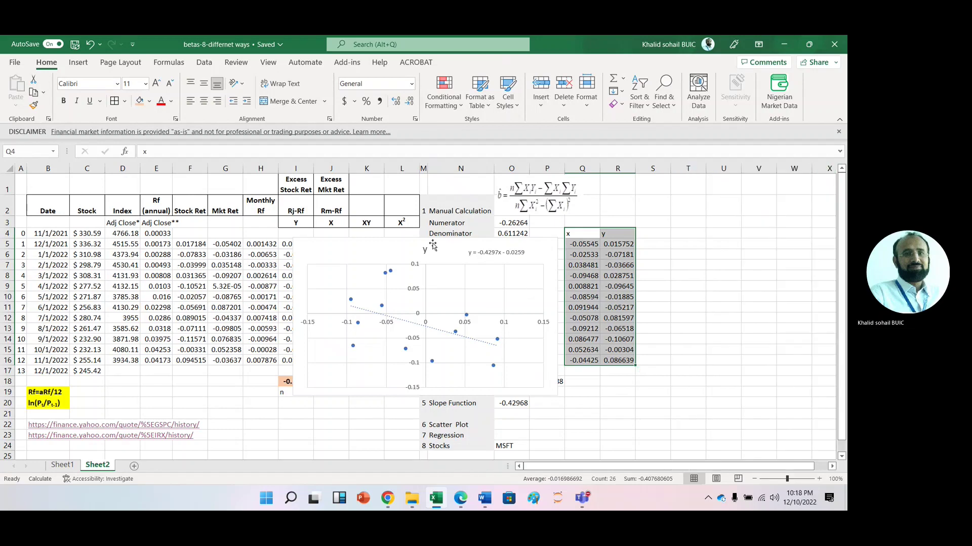
left_click_drag(432, 246, 282, 439)
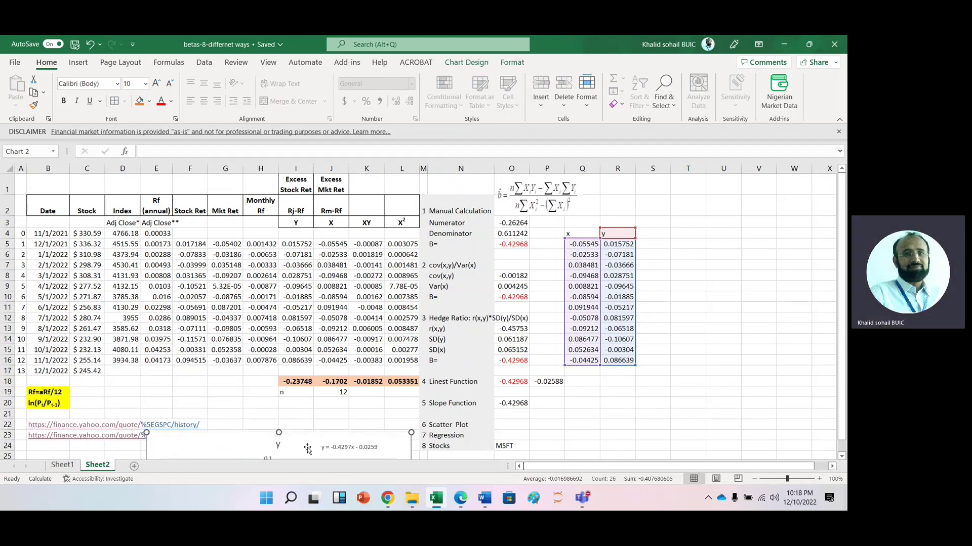
Step: Try again to apply the red font colour to the slope term in the trendline equation
left_click(338, 448)
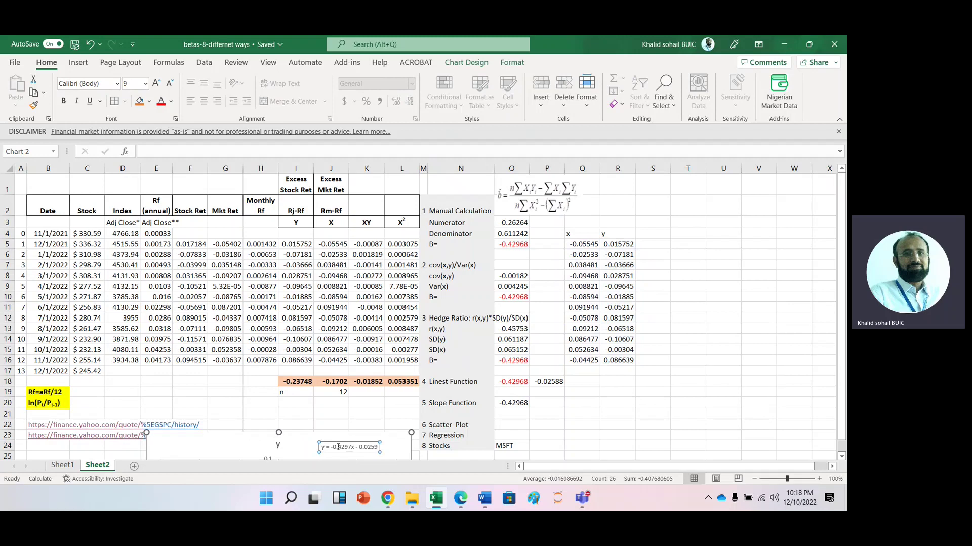
double_click(341, 449)
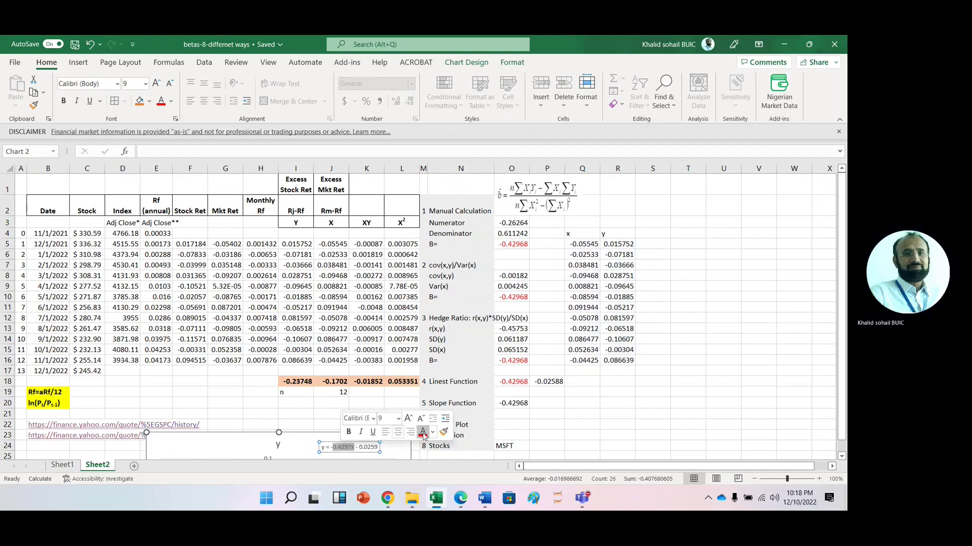
left_click(263, 413)
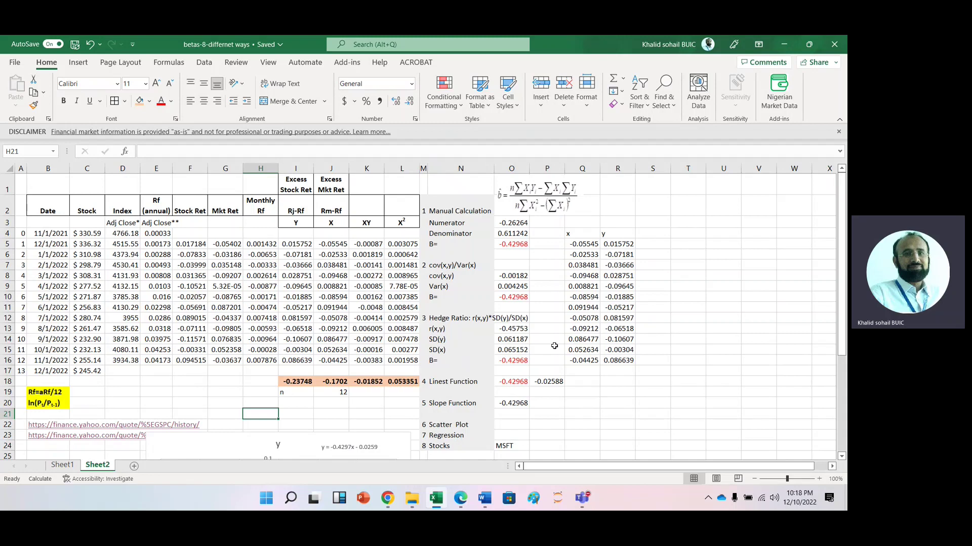
Step: Start a Data Analysis regression with R4:R16 as the Y range and Q4:Q16 as the X range
left_click(205, 62)
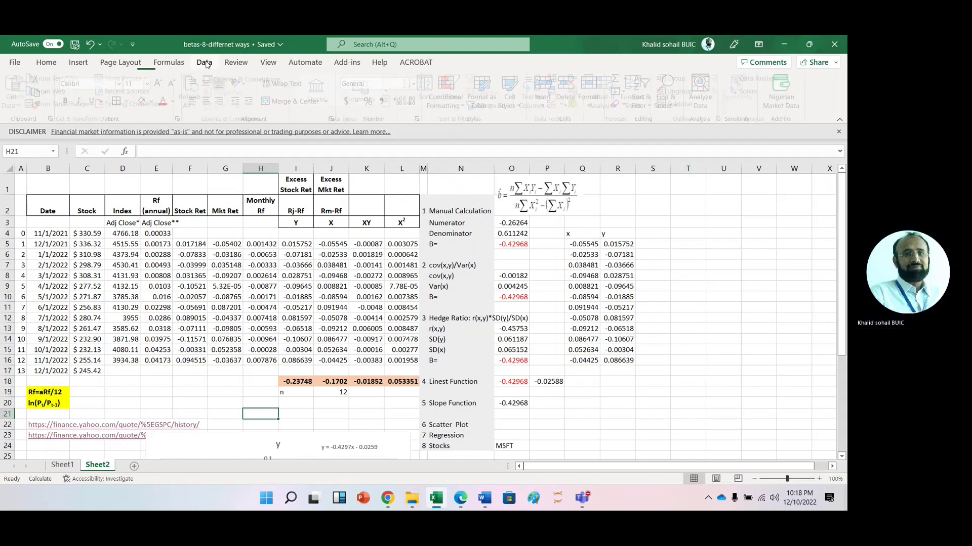
left_click(770, 82)
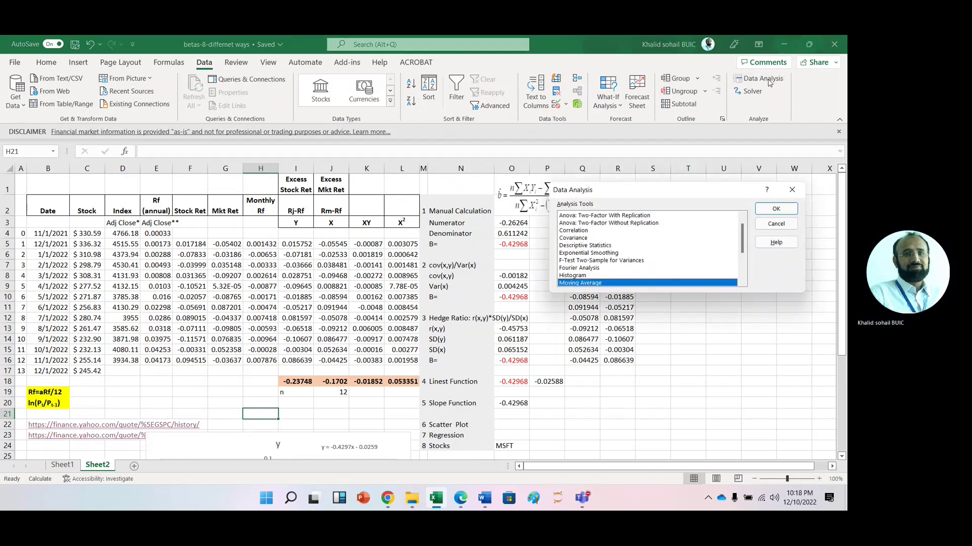
key("Down")
key("Down")
key("Down")
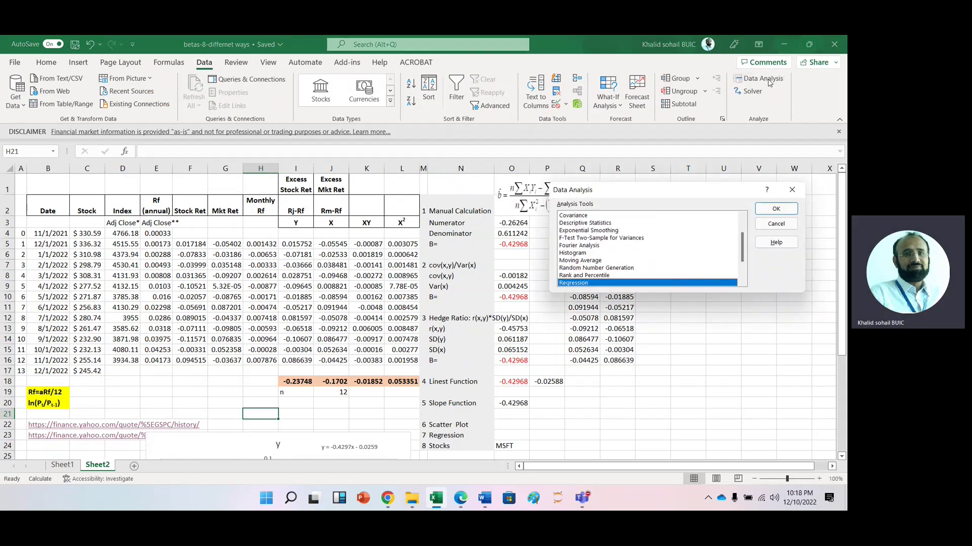
left_click(775, 209)
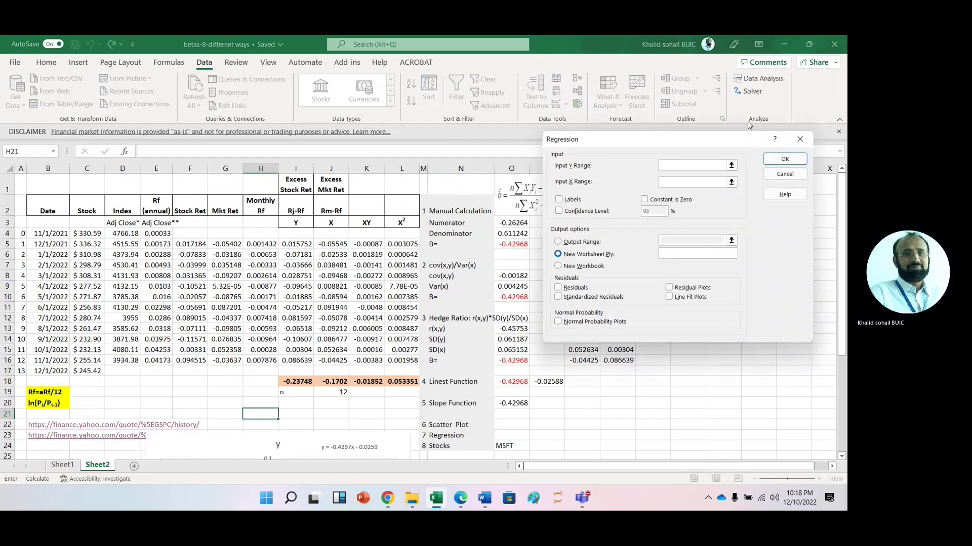
left_click_drag(681, 141, 317, 187)
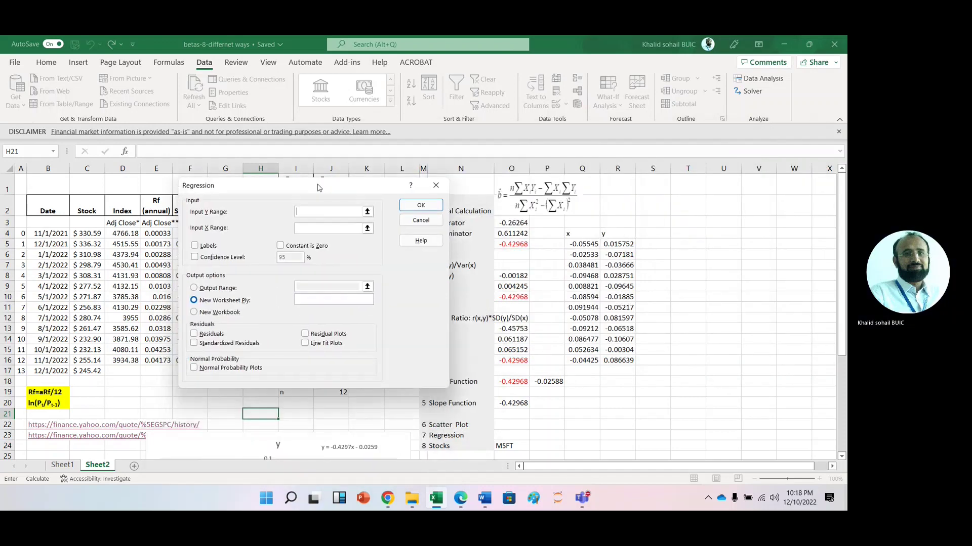
left_click(619, 234)
left_click_drag(618, 234, 634, 360)
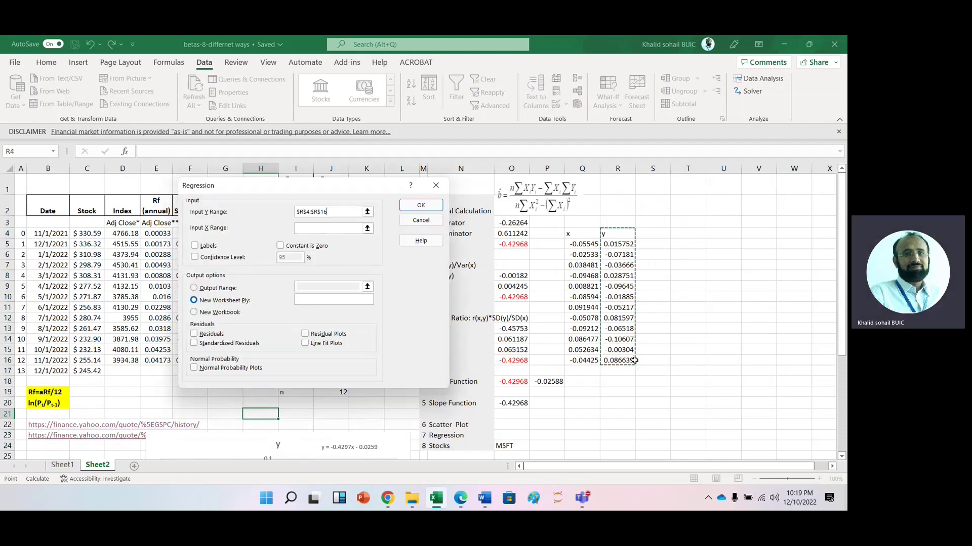
left_click(312, 229)
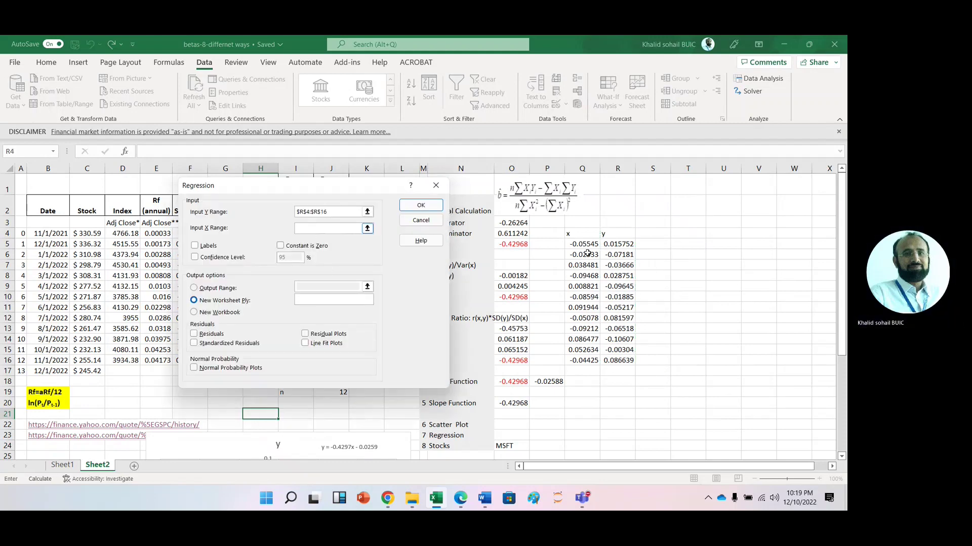
left_click_drag(570, 236, 586, 356)
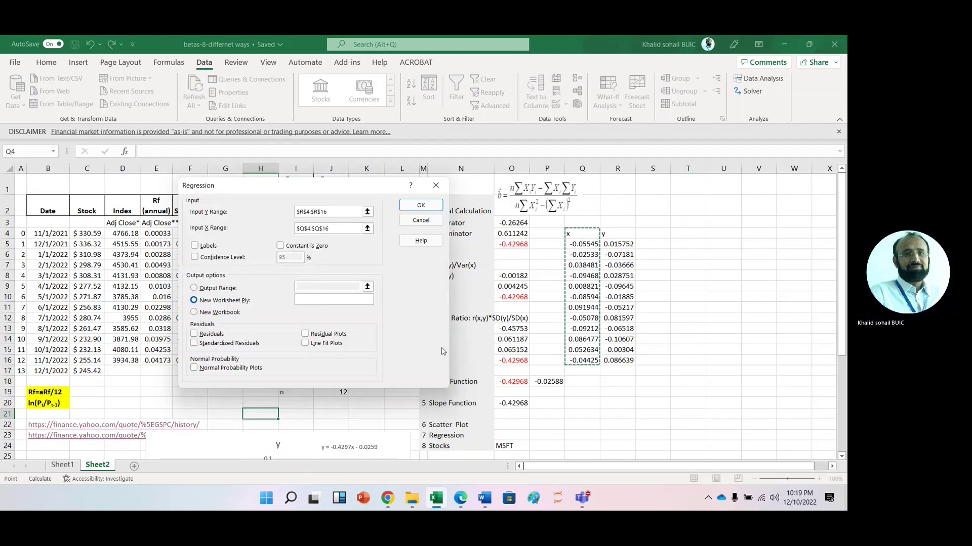
Step: Include labels and the 95% confidence level, and output the regression results to the current sheet starting at cell S1
left_click(195, 247)
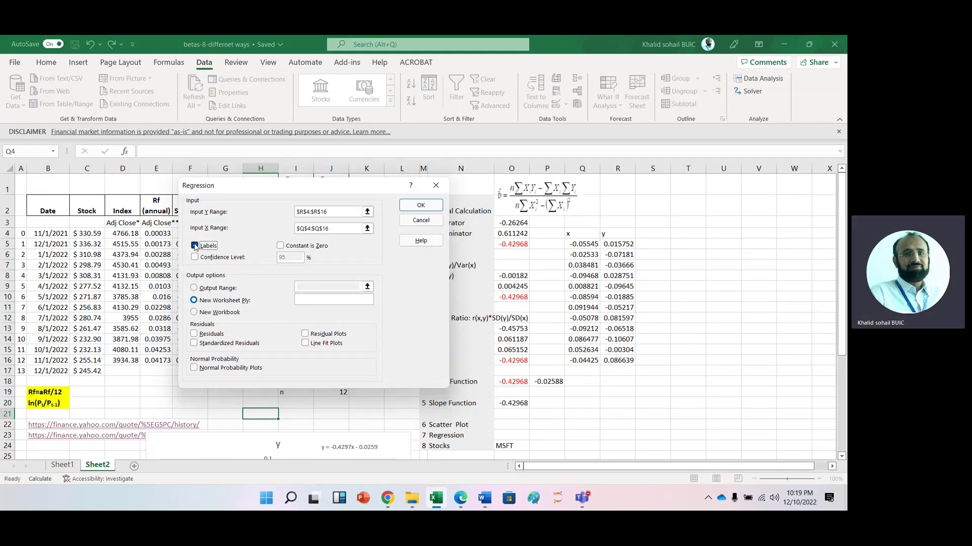
left_click(194, 257)
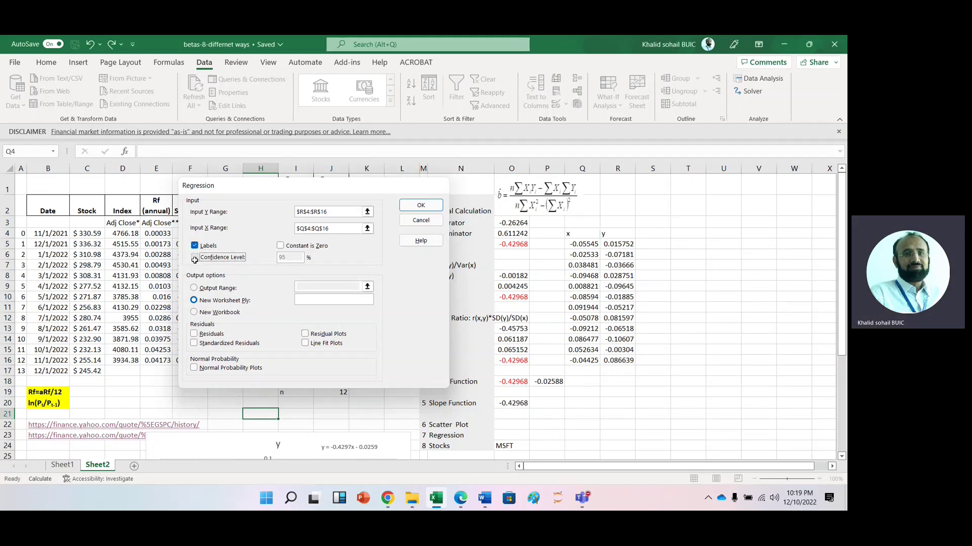
left_click(192, 286)
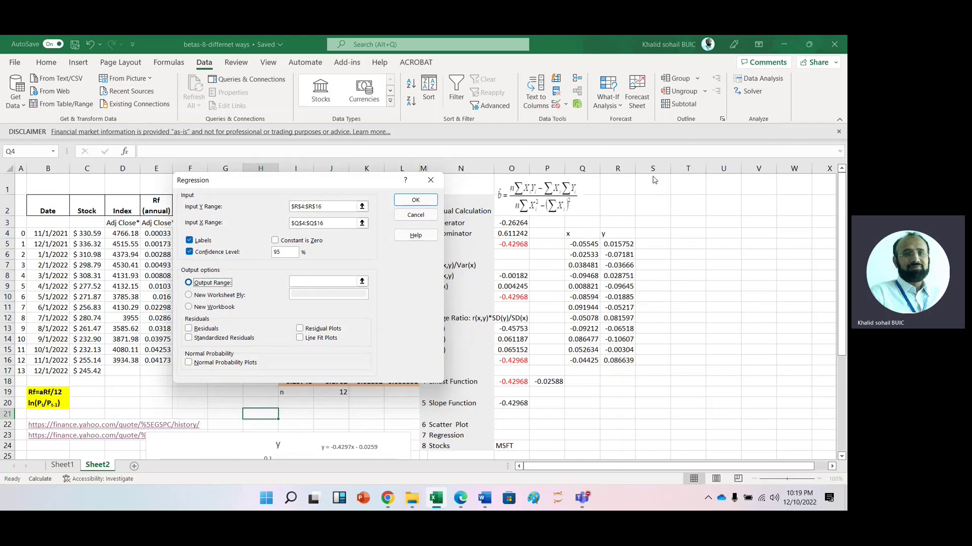
left_click(317, 280)
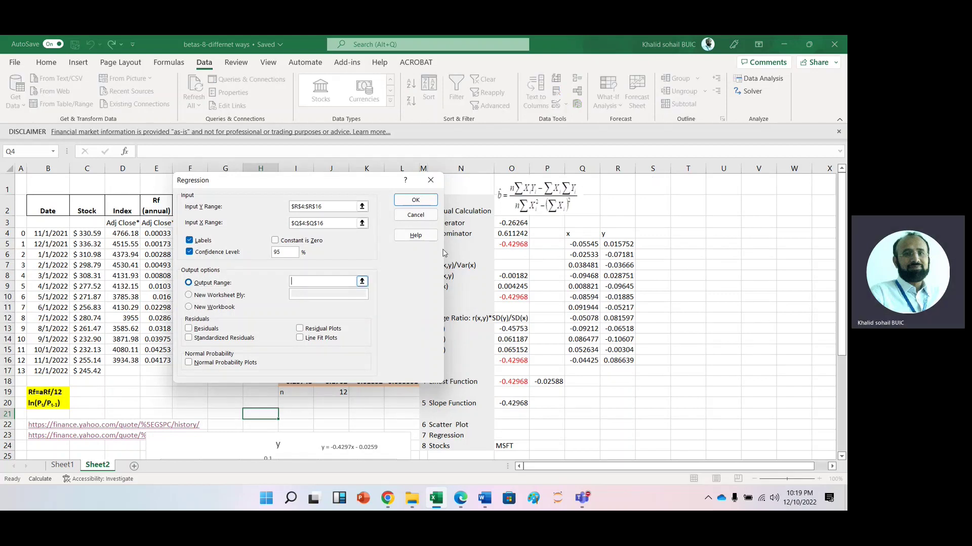
left_click(653, 181)
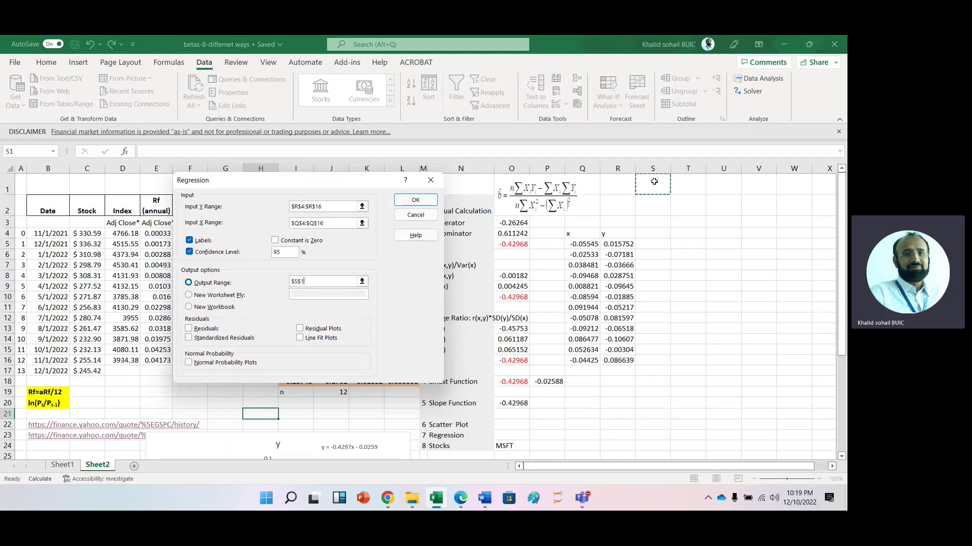
left_click(416, 201)
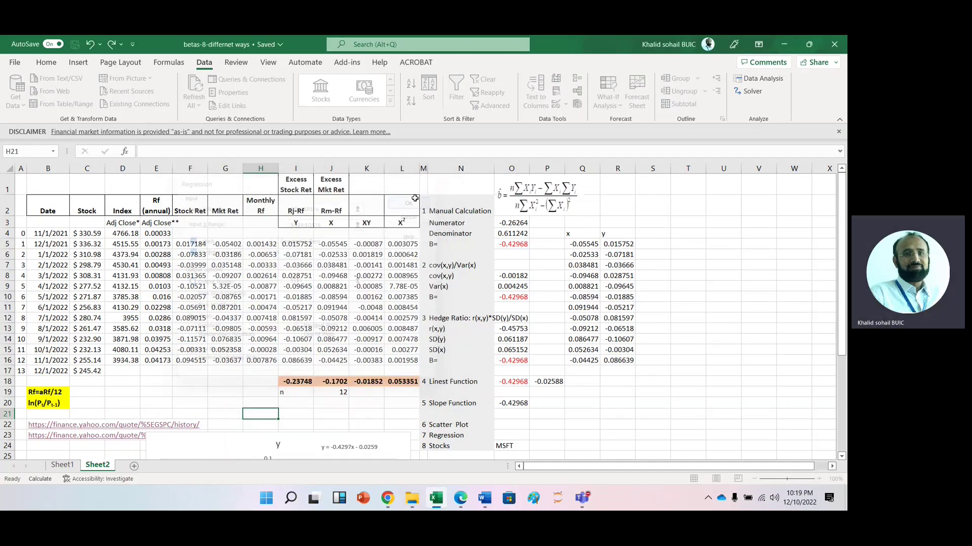
Step: Make the x coefficient in T18 of the regression output bold and red
left_click(687, 385)
key("ctrl+b")
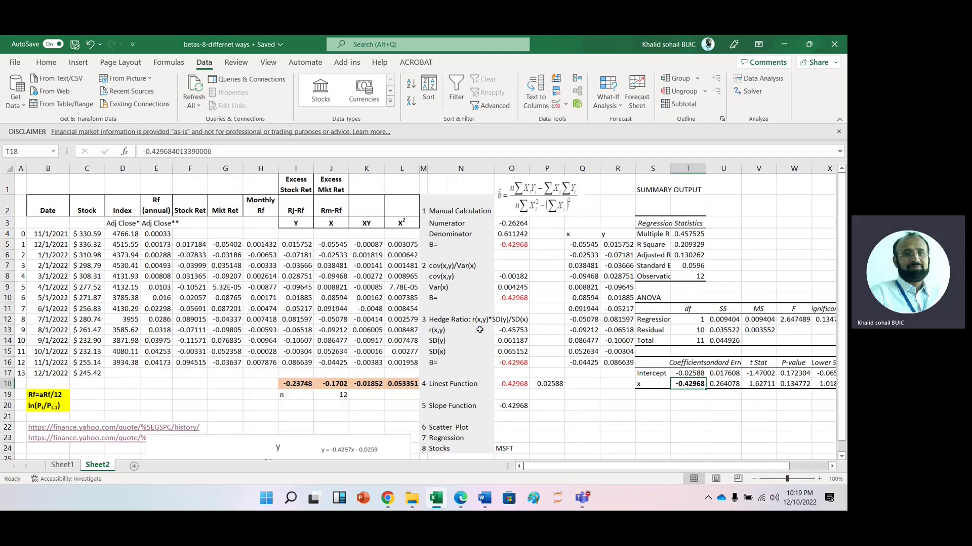
left_click(48, 64)
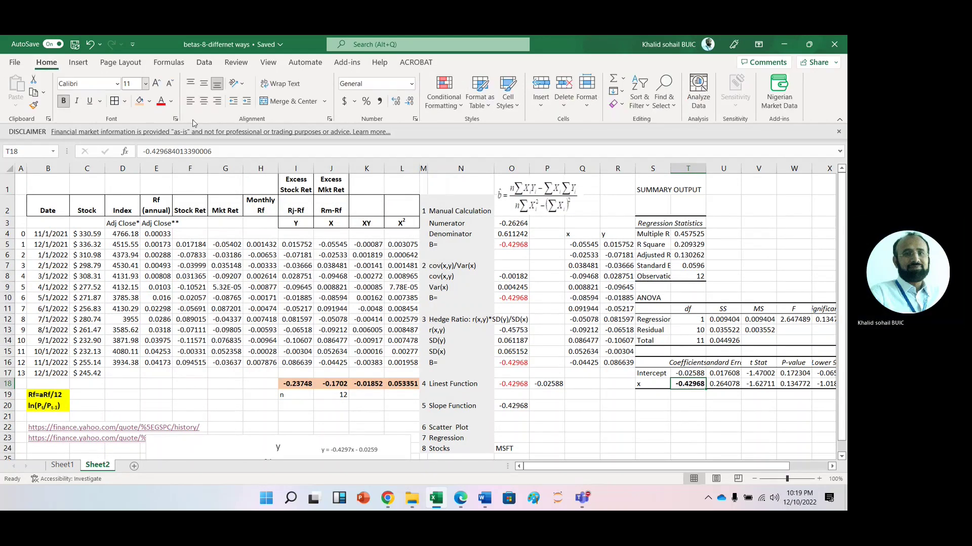
left_click(160, 101)
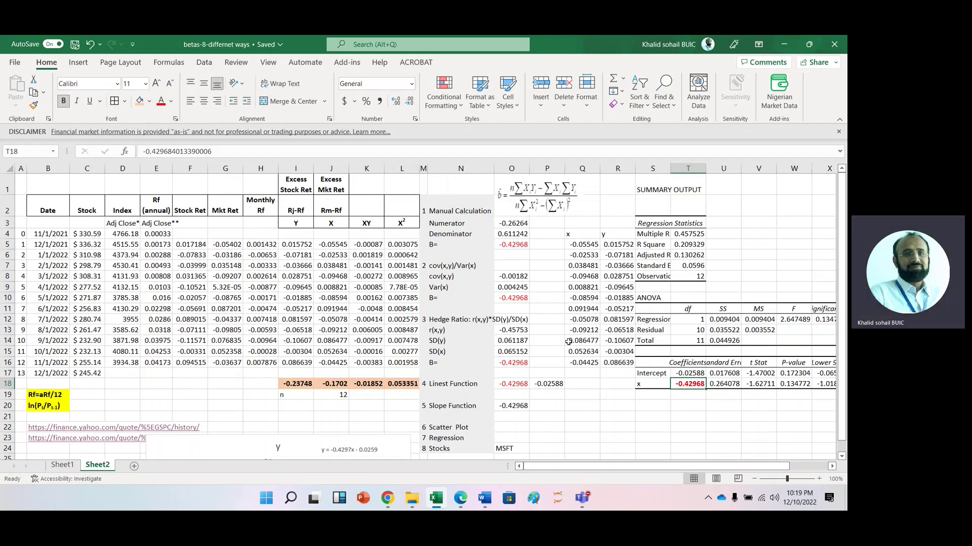
Step: Examine the regression coefficient table across its columns, including the t Stat, P-value and confidence limits for x
left_click(648, 402)
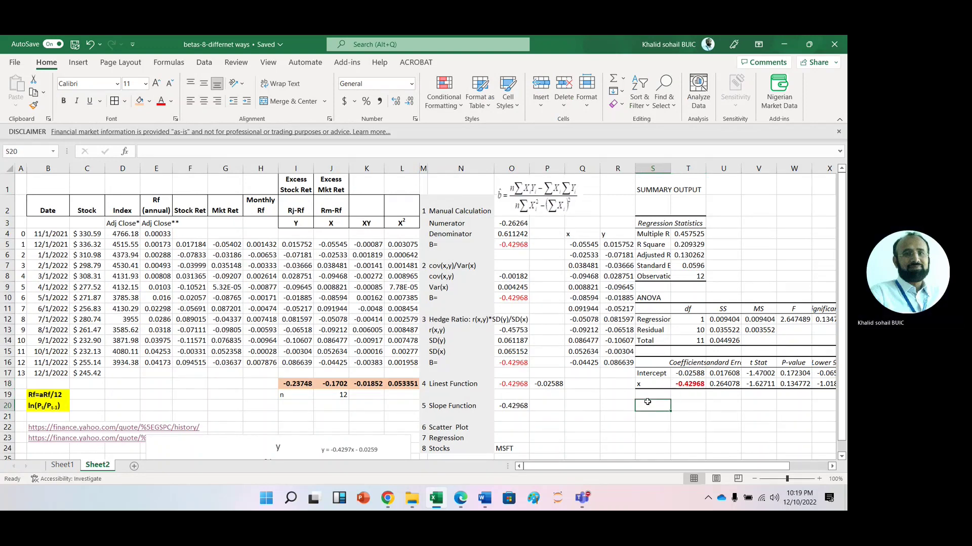
key("Right")
key("Right")
key("Right")
key("Right")
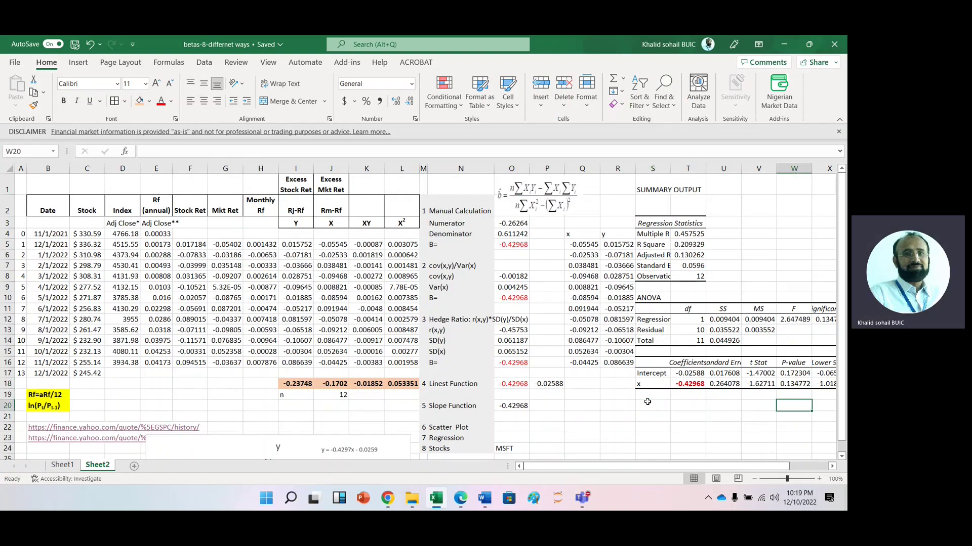
key("Right")
key("Right")
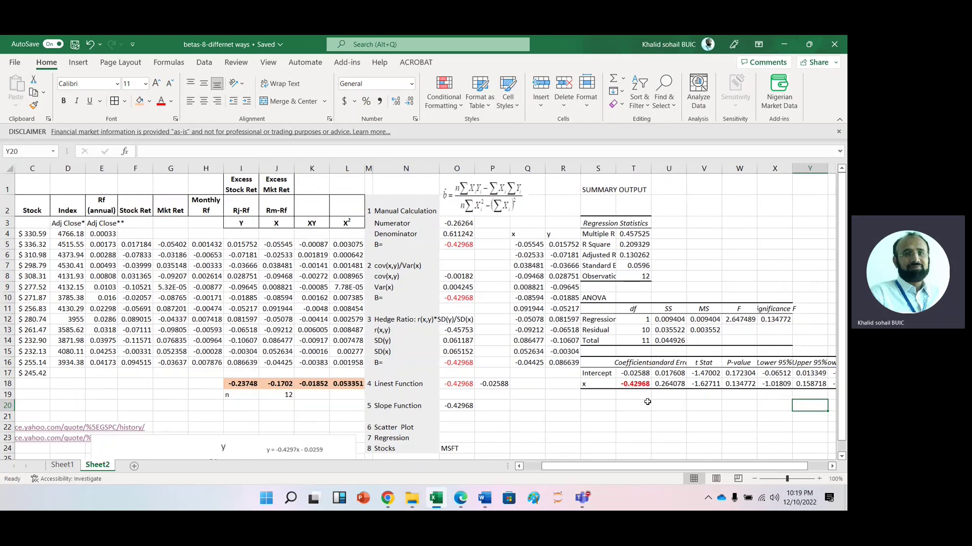
key("Left")
key("Left")
key("Left")
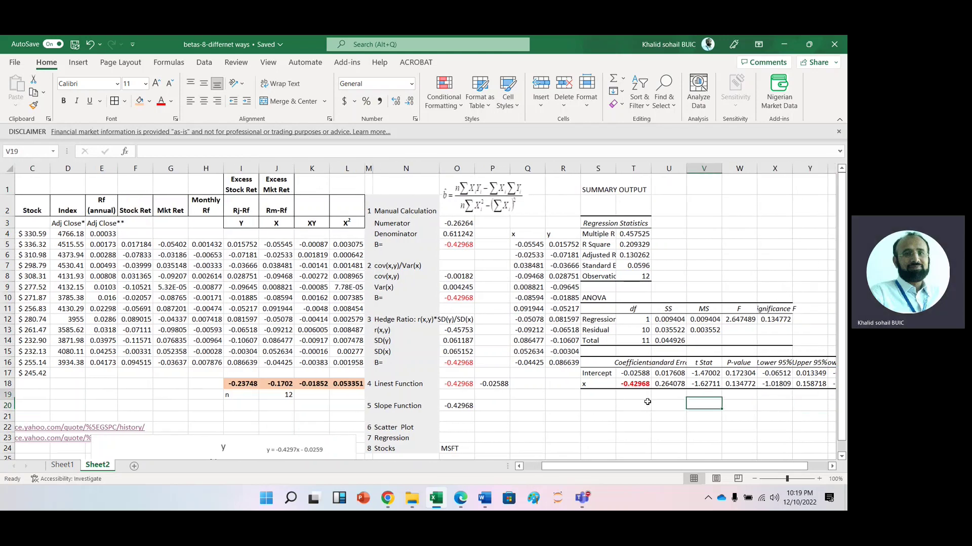
key("Up")
key("Up")
key("Left")
key("Left")
key("Left")
key("Left")
key("Left")
key("Left")
key("Left")
key("Left")
key("Left")
key("Left")
key("Left")
key("Left")
key("Left")
key("Left")
key("Left")
key("Left")
key("Left")
key("Left")
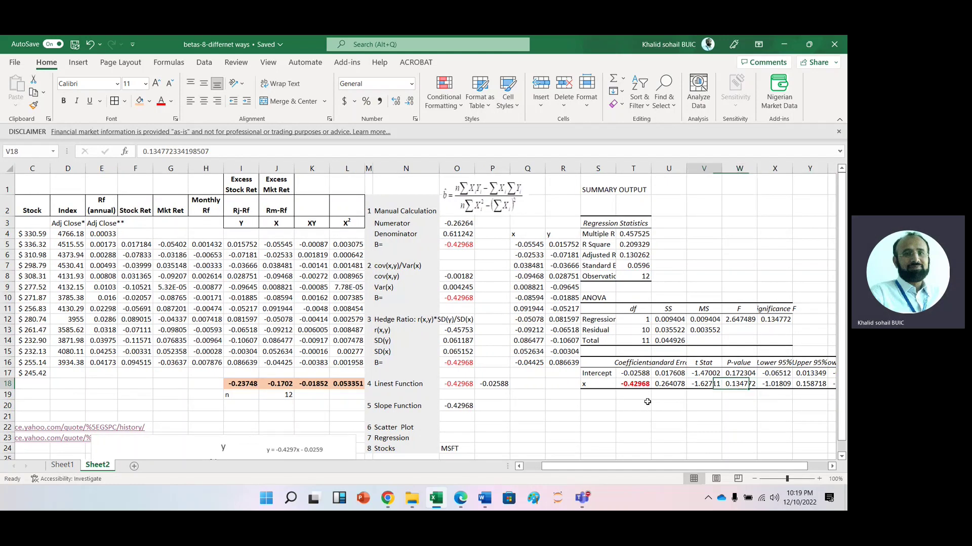
key("Left")
key("Left")
key("Left")
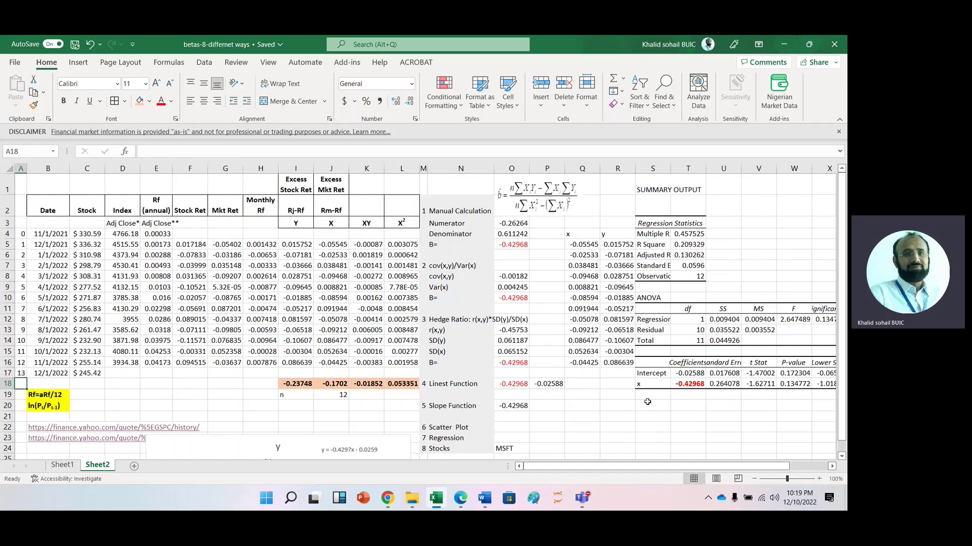
Step: Convert the MSFT ticker in O24 to the Stocks data type, choosing the Microsoft Corporation listing on the SIX Swiss Exchange
left_click(501, 447)
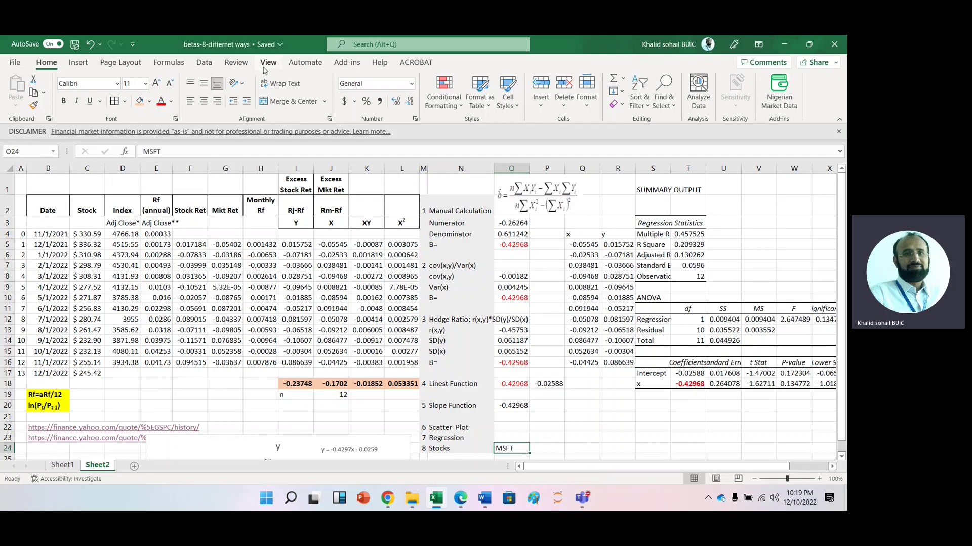
left_click(204, 63)
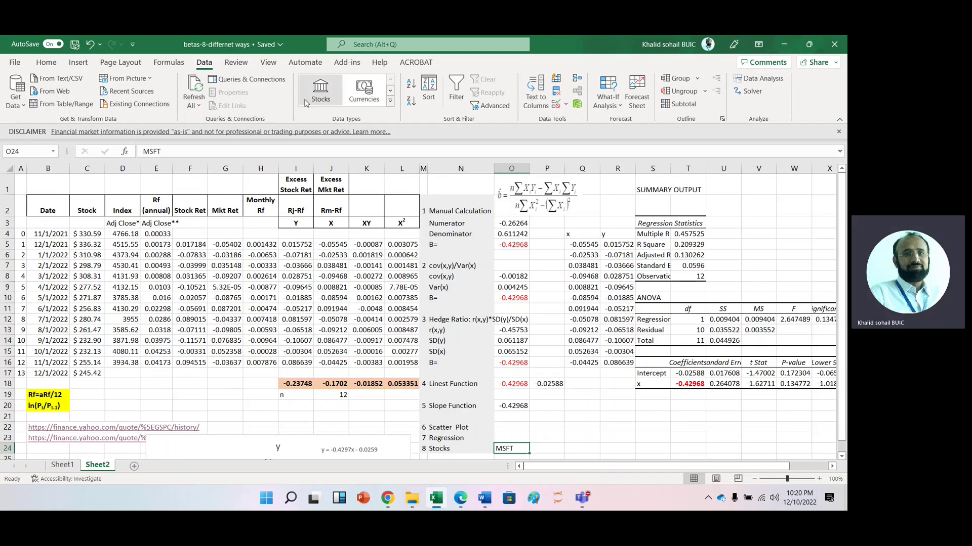
left_click(325, 100)
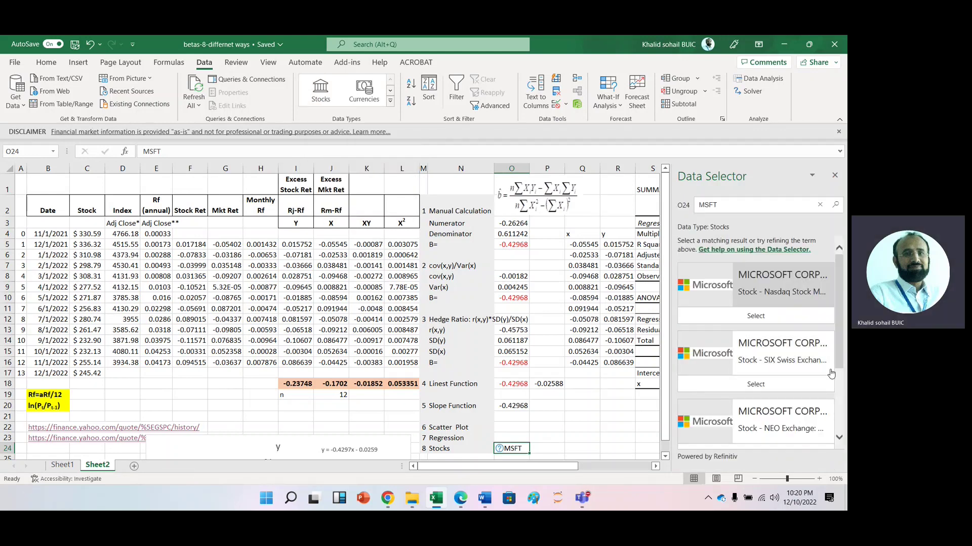
left_click(775, 356)
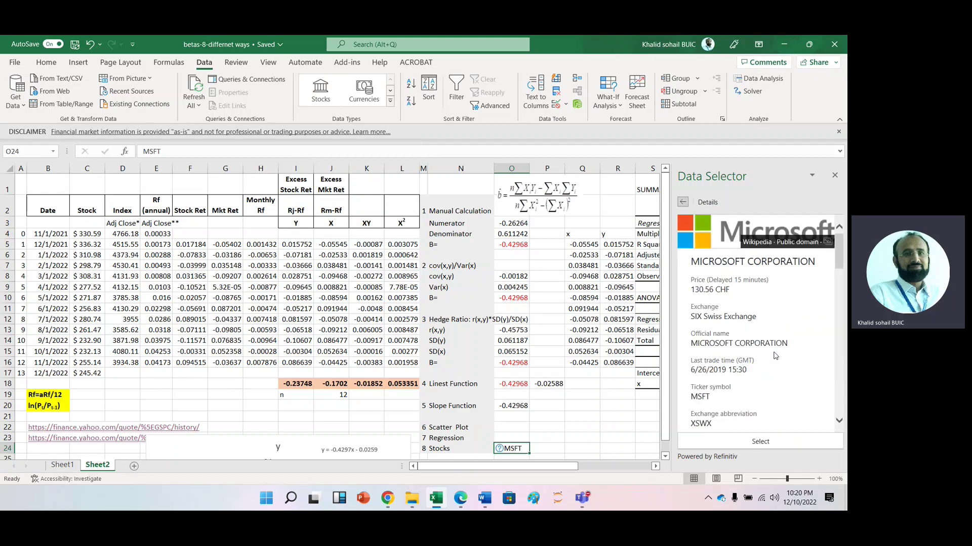
left_click(759, 441)
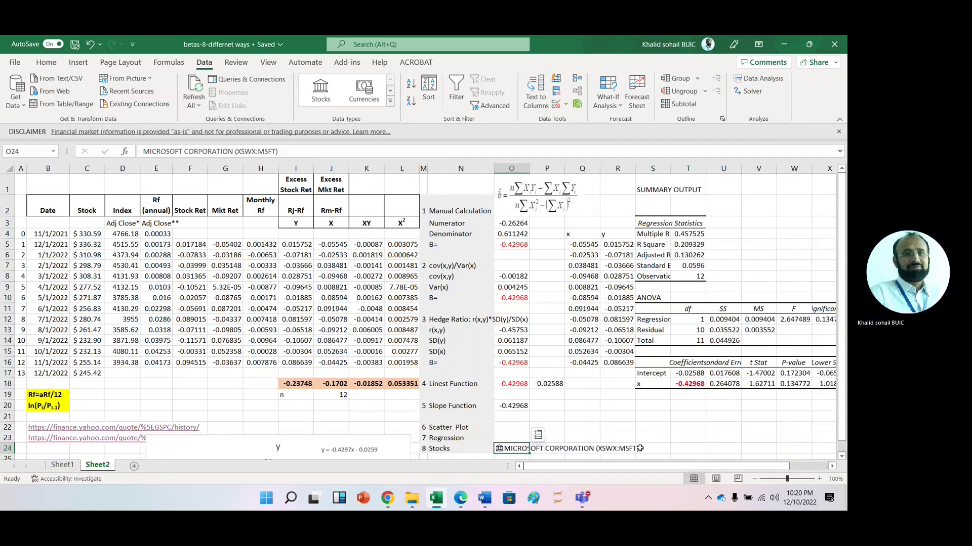
Step: Extract the Beta field of the Microsoft stock in O24 into the adjacent cell P24
left_click(538, 436)
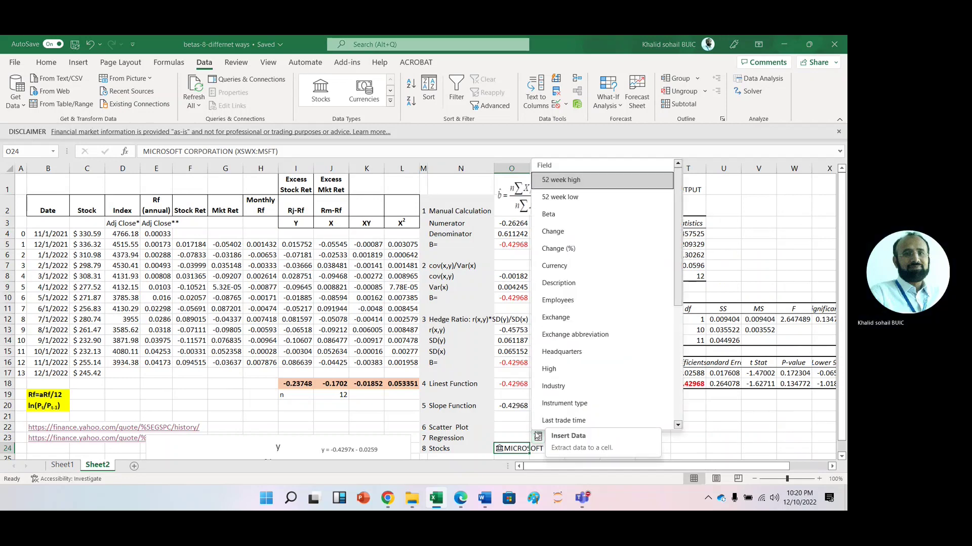
left_click(553, 216)
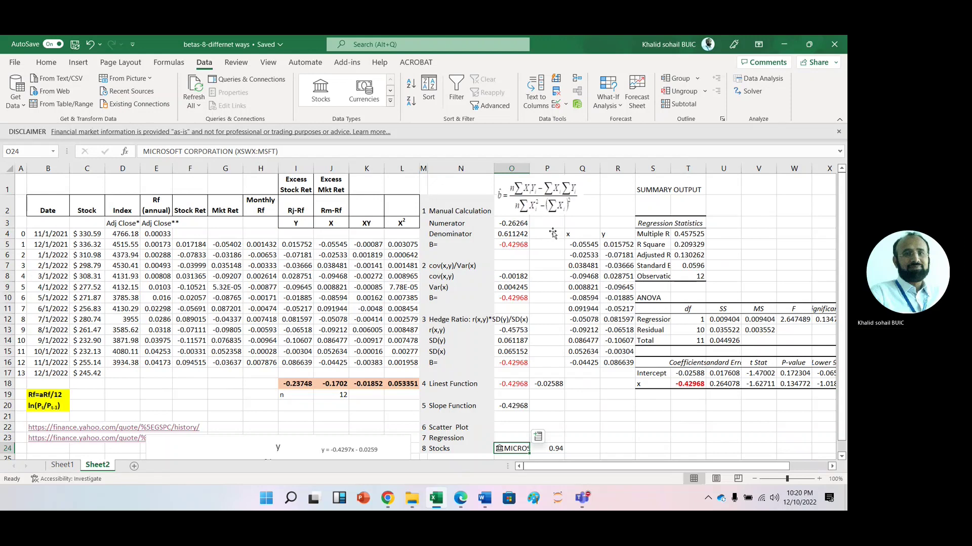
left_click(609, 432)
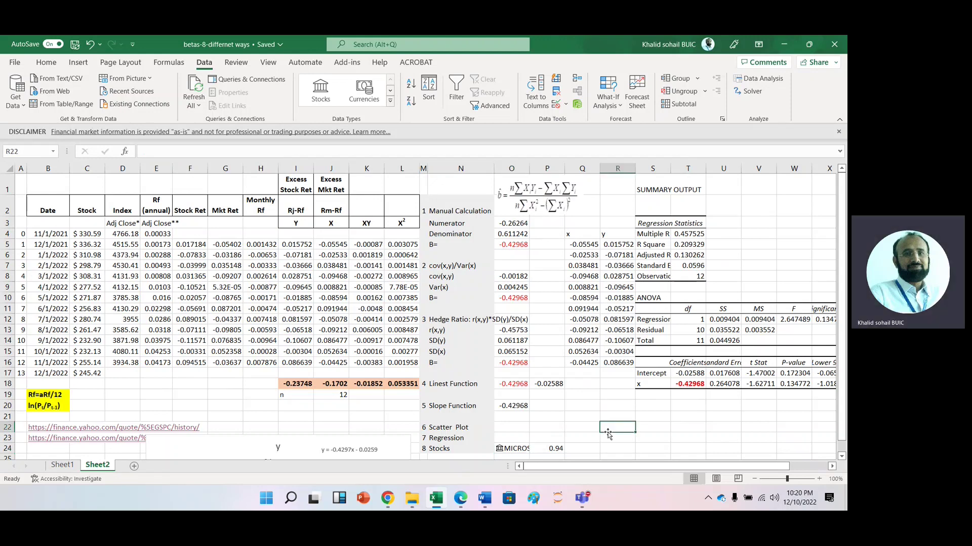